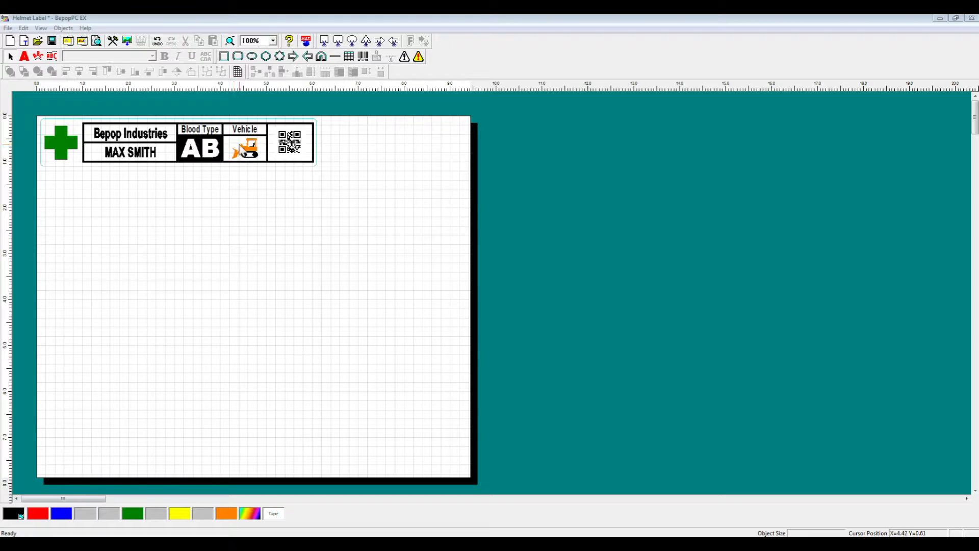
- Confirm the label's vehicle picture is the Bulldozer color symbol, then switch to the Excel label data
left_click(244, 150)
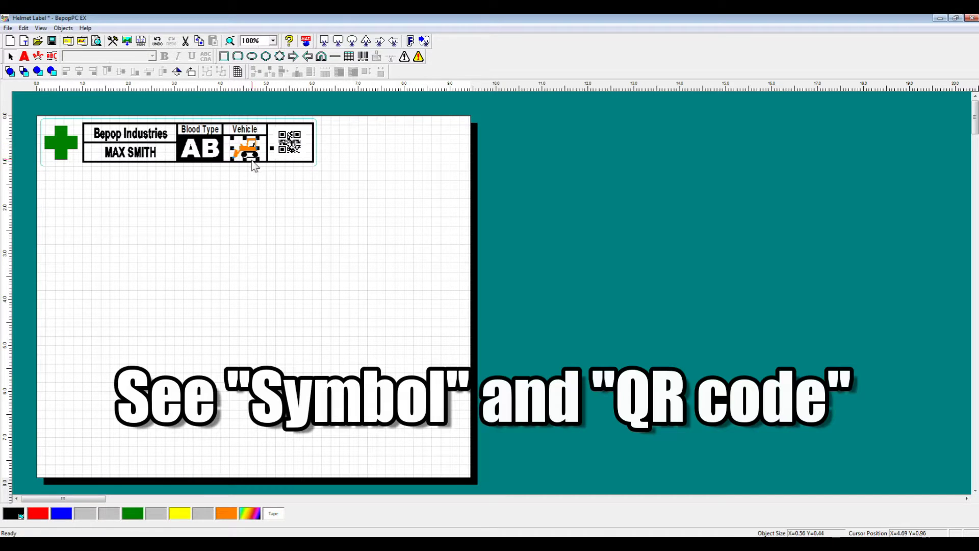
left_click(419, 56)
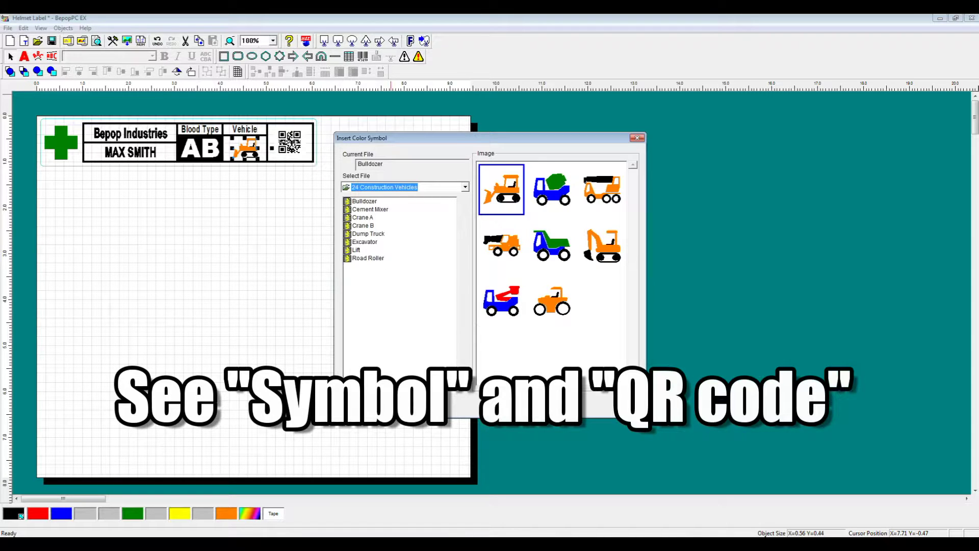
key("Escape")
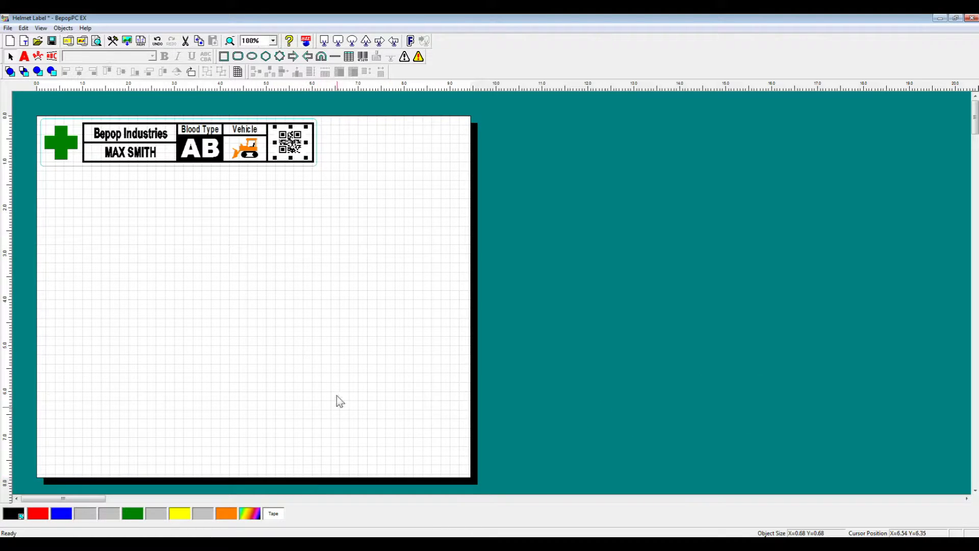
left_click(234, 292)
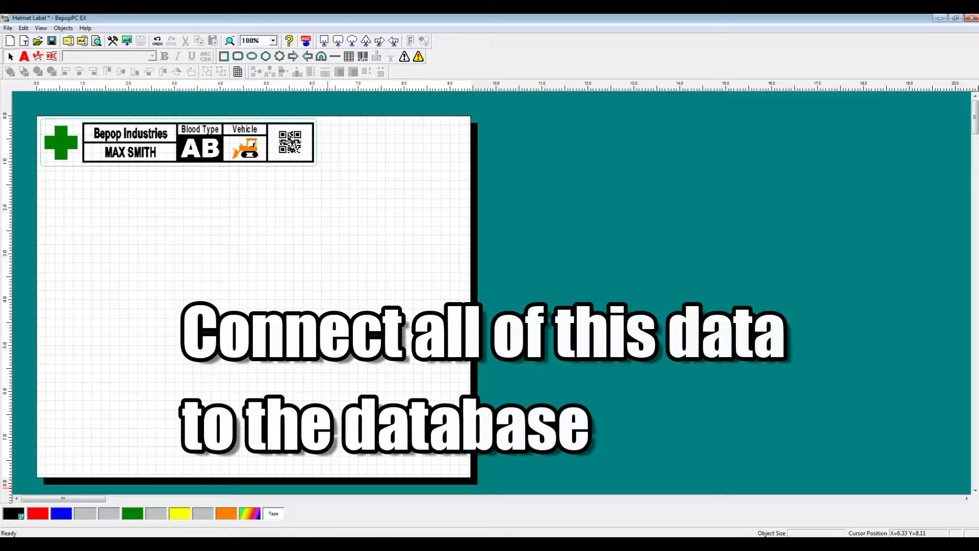
left_click(340, 536)
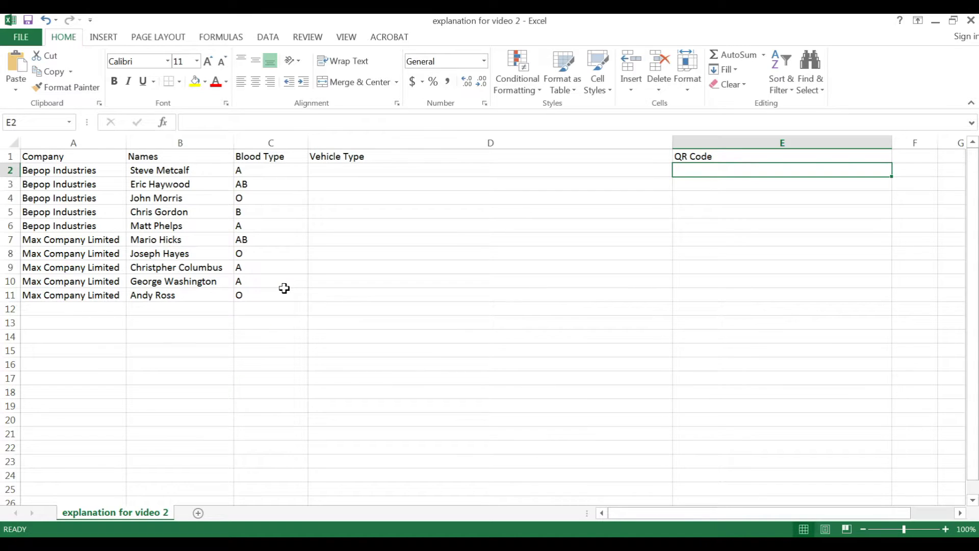
- Select cell D2 under Vehicle Type and minimize Excel to show the Helmet Label
left_click(340, 176)
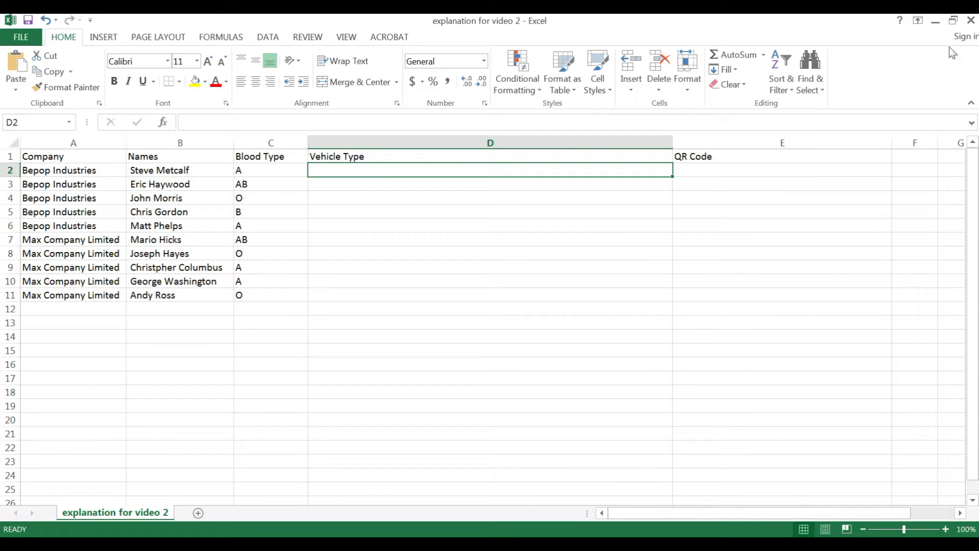
left_click(936, 24)
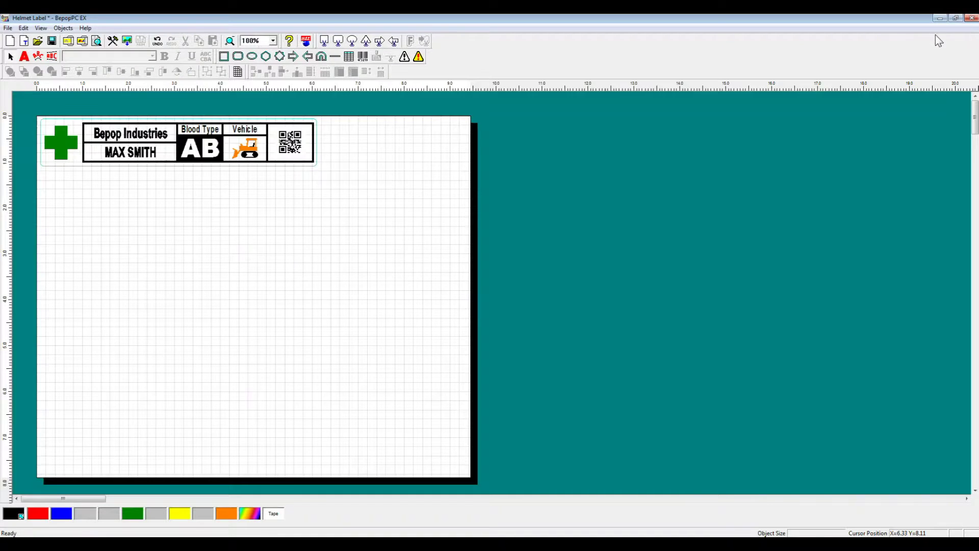
- Open the BepopPC EX program folder from the desktop shortcut's file location
left_click(942, 19)
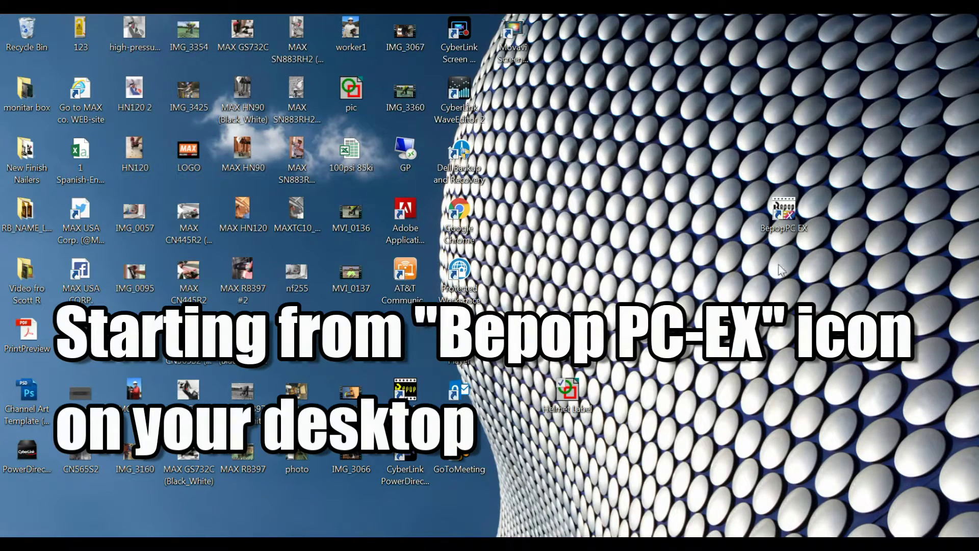
double_click(794, 225)
right_click(794, 224)
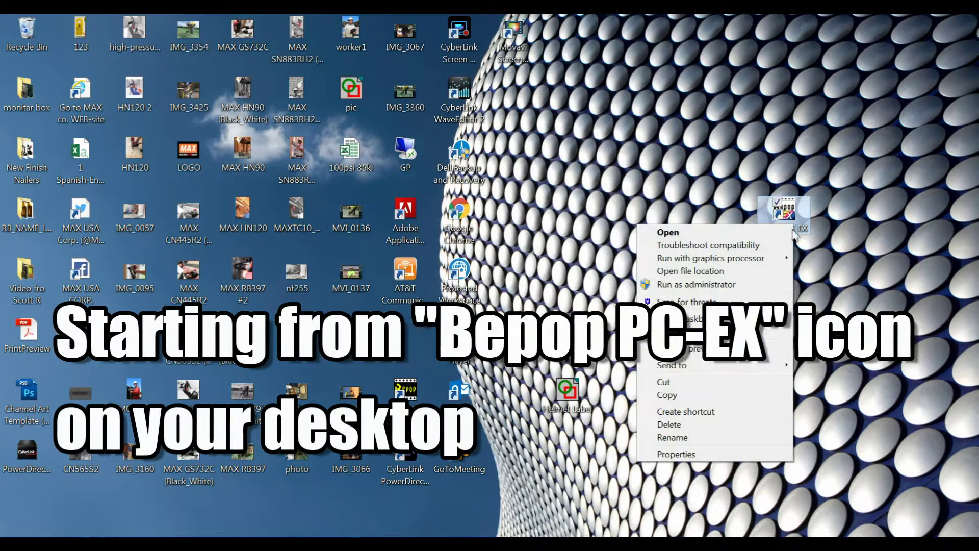
left_click(744, 271)
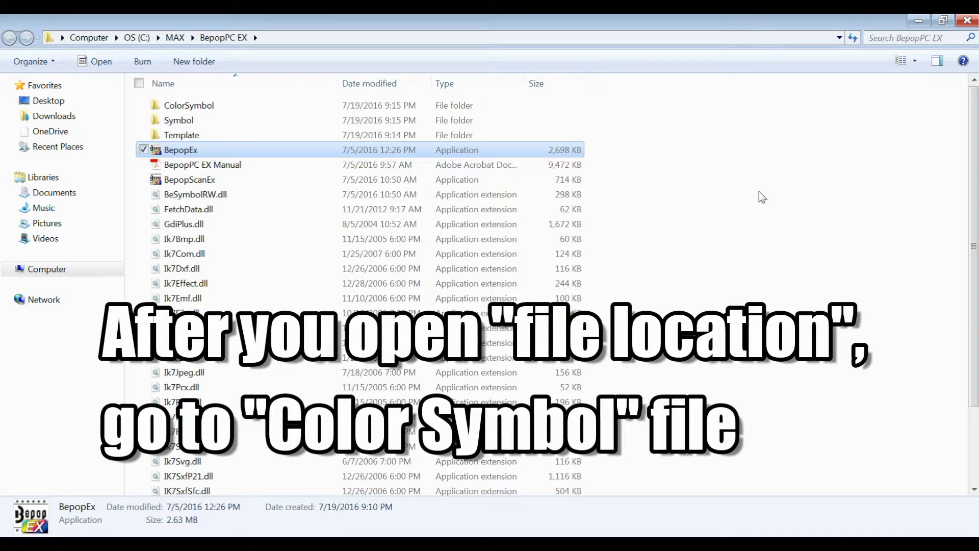
- Copy the path of the ColorSymbol\24 Construction Vehicles folder and return to Excel
double_click(324, 112)
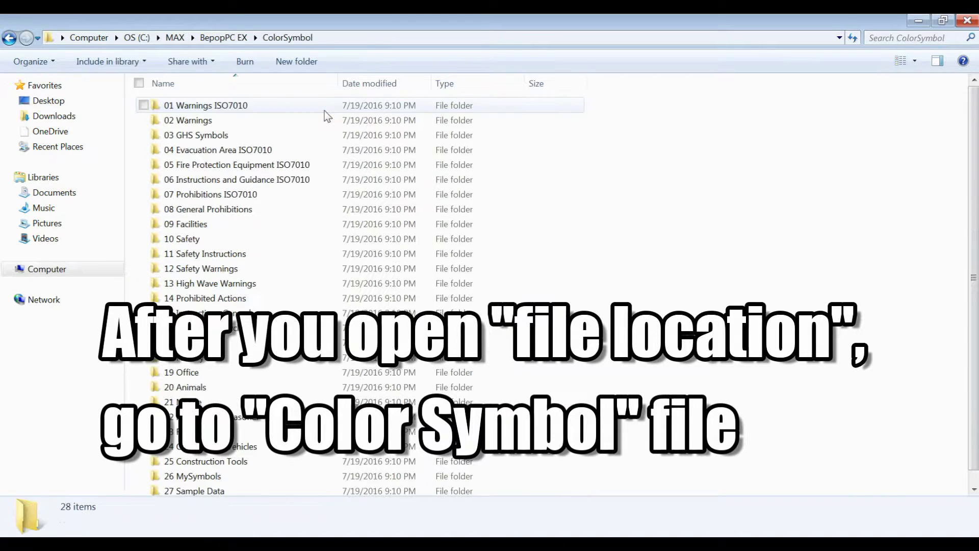
double_click(309, 447)
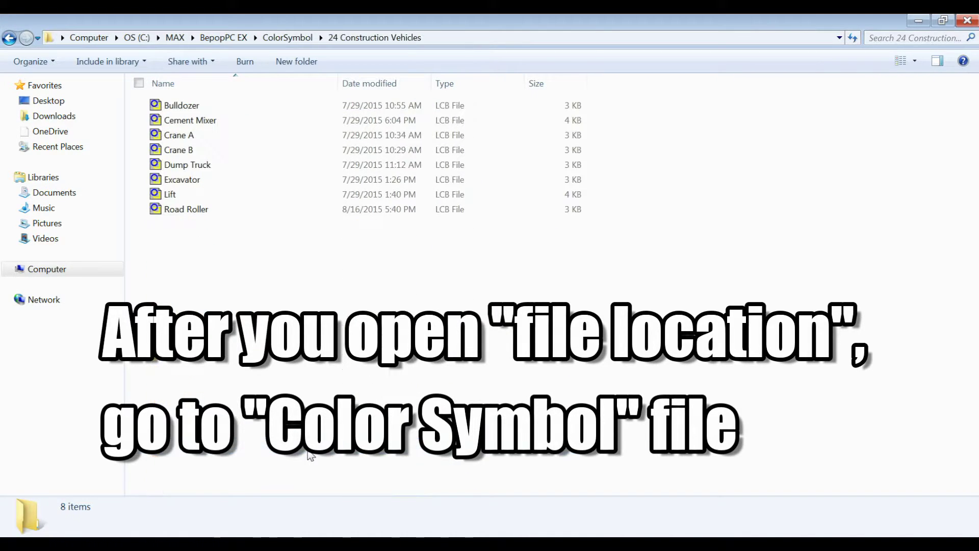
left_click(438, 38)
key("ctrl+c")
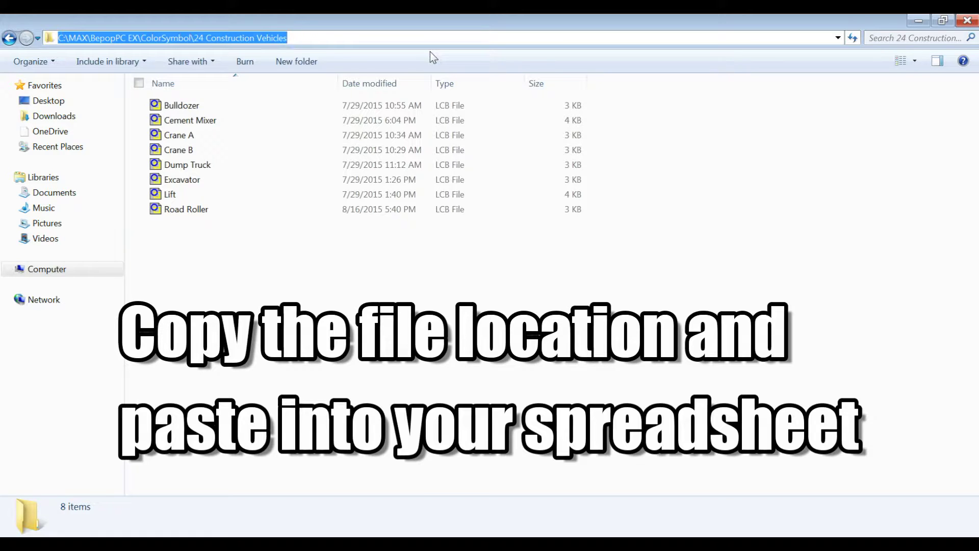
left_click(919, 21)
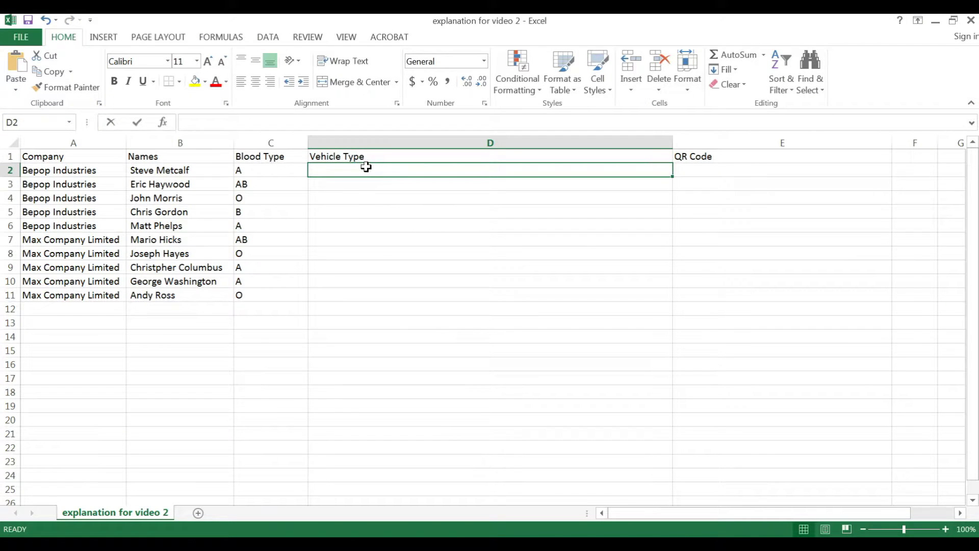
- Paste the 24 Construction Vehicles folder path into D2 and fill it down to D11
double_click(366, 167)
key("ctrl+v")
key("ctrl+Return")
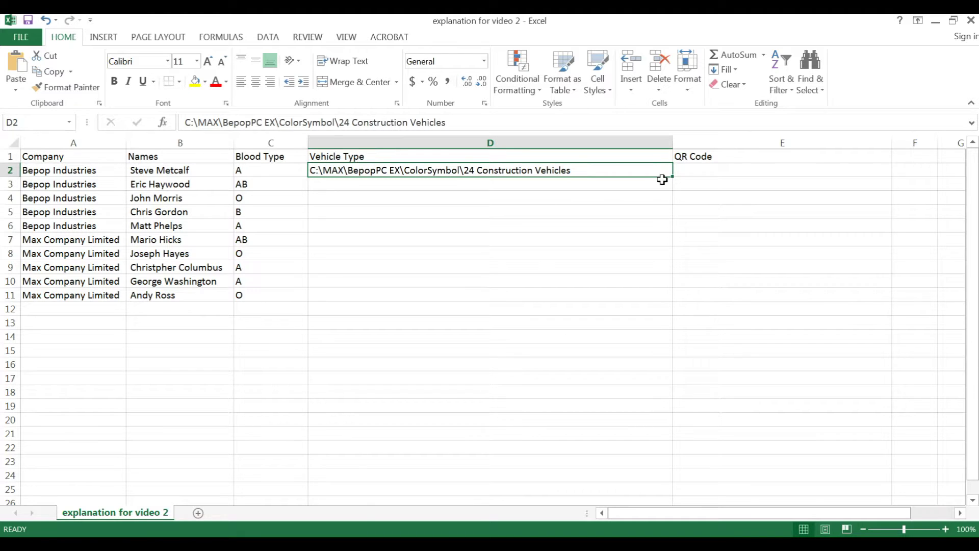
left_click_drag(671, 177, 656, 301)
left_click(625, 209)
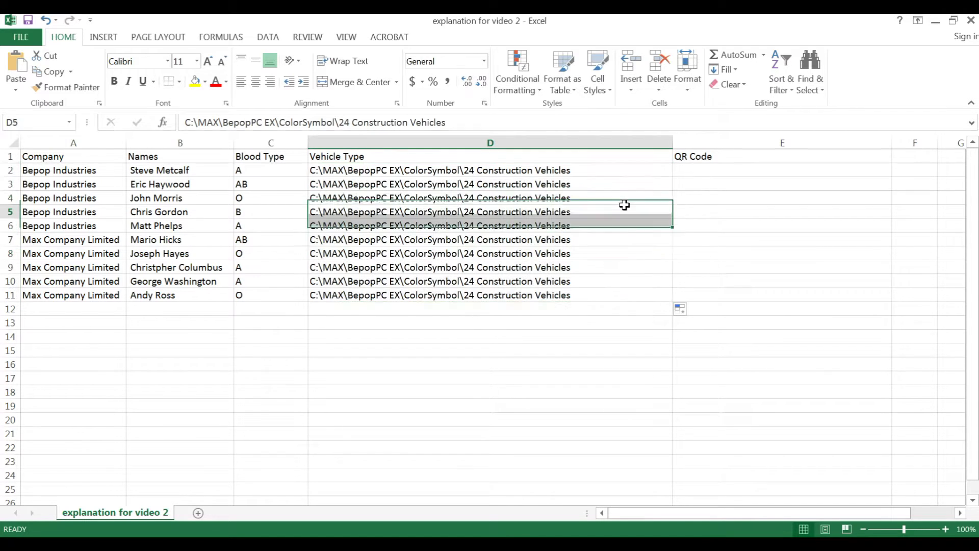
- Add a trailing backslash to D2's path and go back to the symbol folder
left_click(601, 172)
double_click(602, 171)
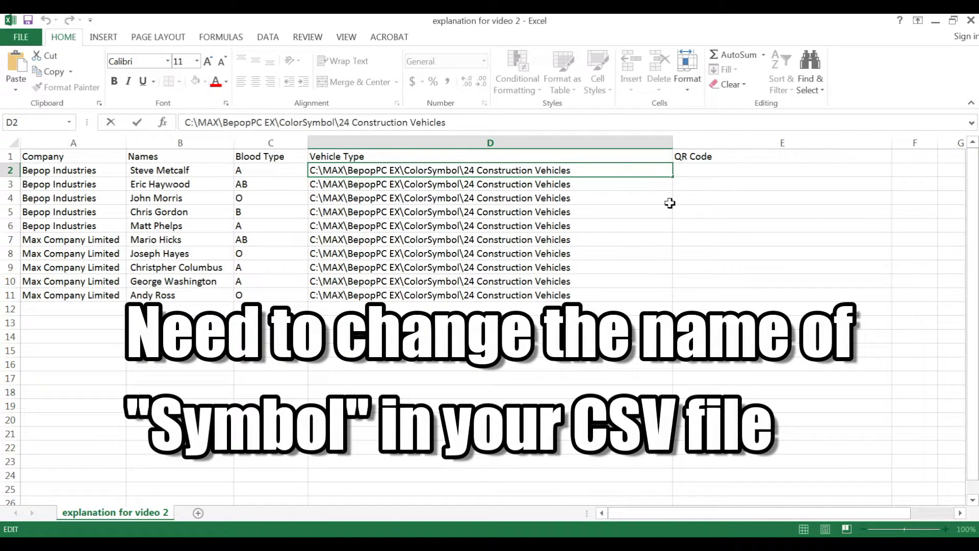
type("\\")
left_click(206, 547)
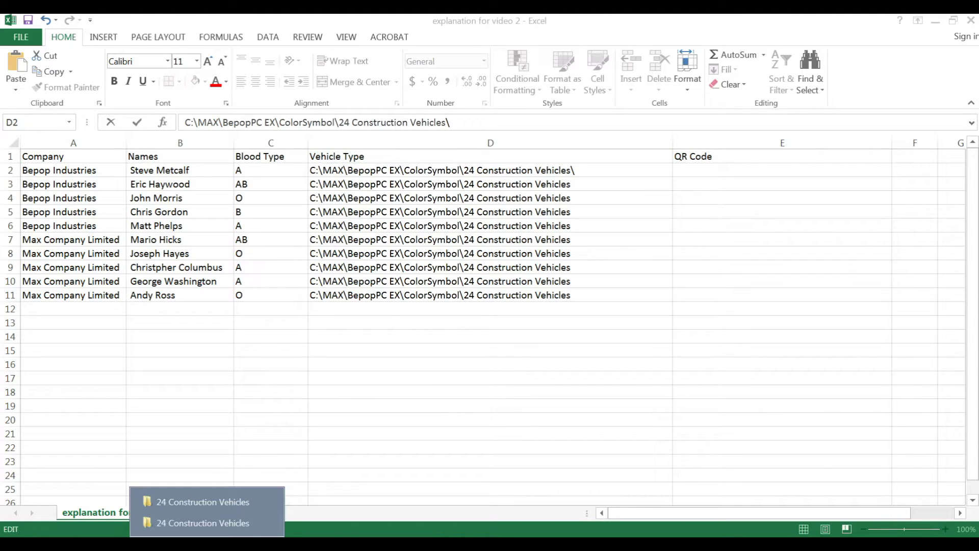
left_click(231, 501)
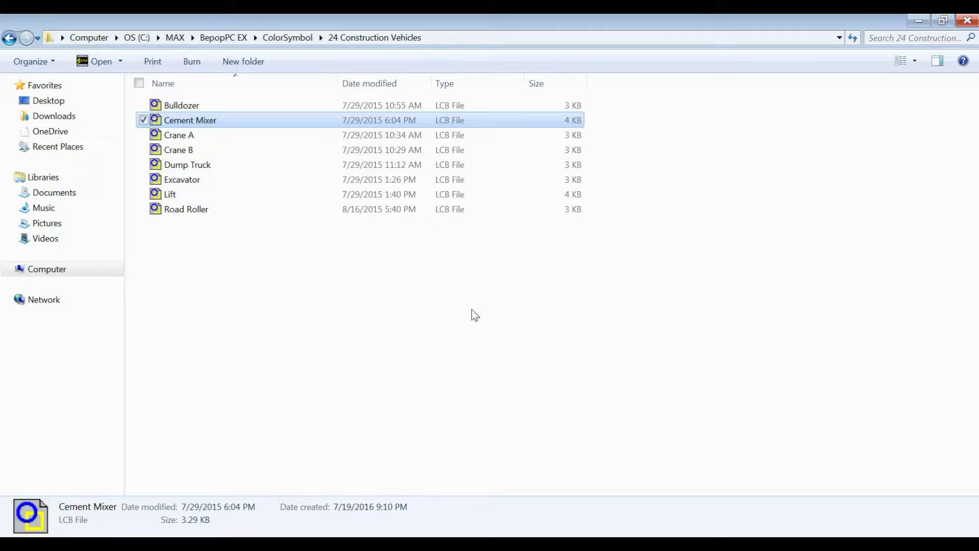
- Copy the Bulldozer file name from the symbol folder and switch back to Excel
left_click(204, 106)
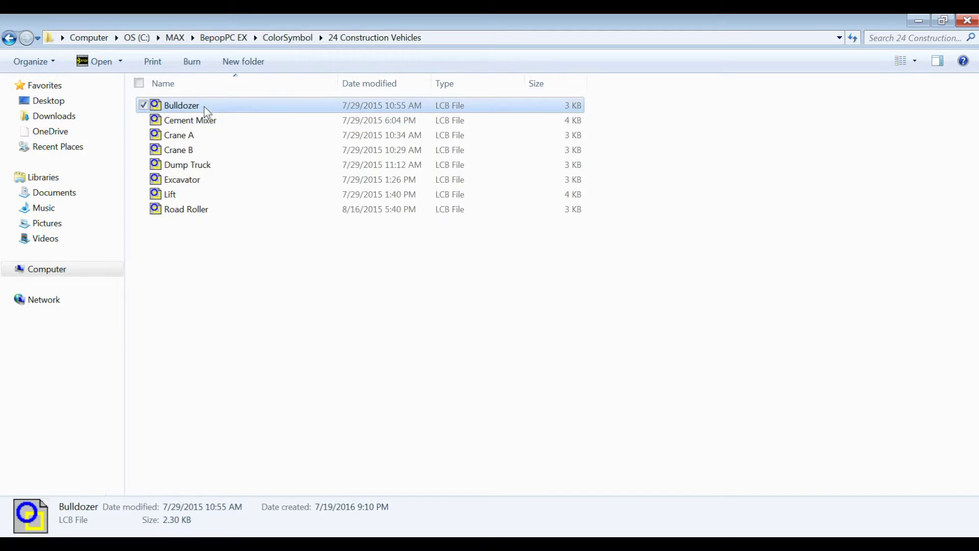
right_click(204, 105)
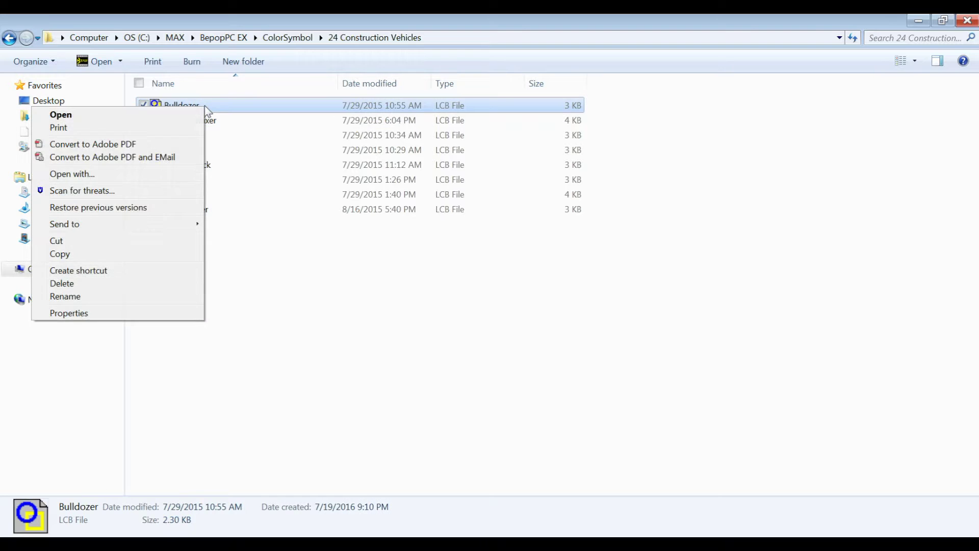
left_click(100, 295)
key("ctrl+c")
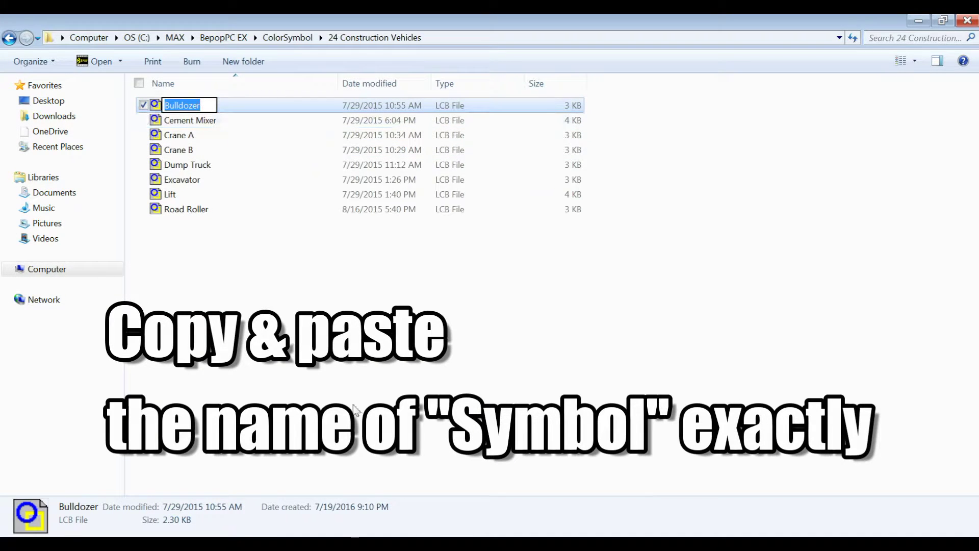
left_click(316, 544)
- Append Bulldozer to D2's path and fill it down through D7
key("ctrl+v")
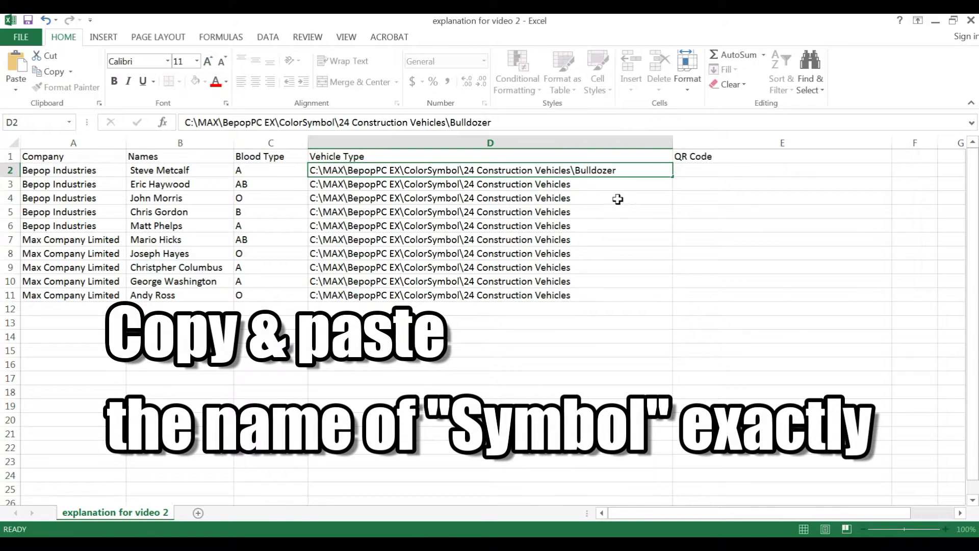
key("Return")
right_click(591, 183)
left_click(587, 185)
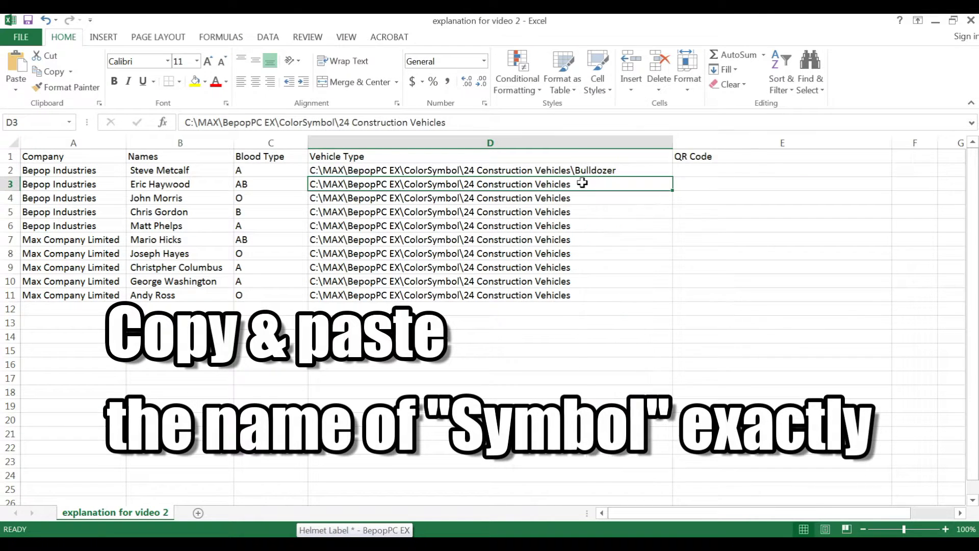
right_click(583, 186)
left_click(580, 183)
left_click(582, 174)
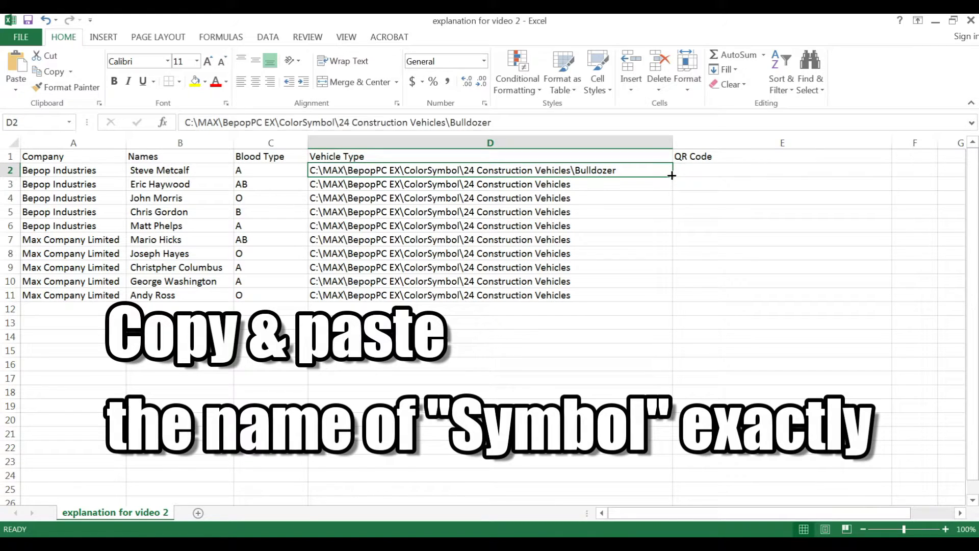
left_click_drag(673, 176, 658, 243)
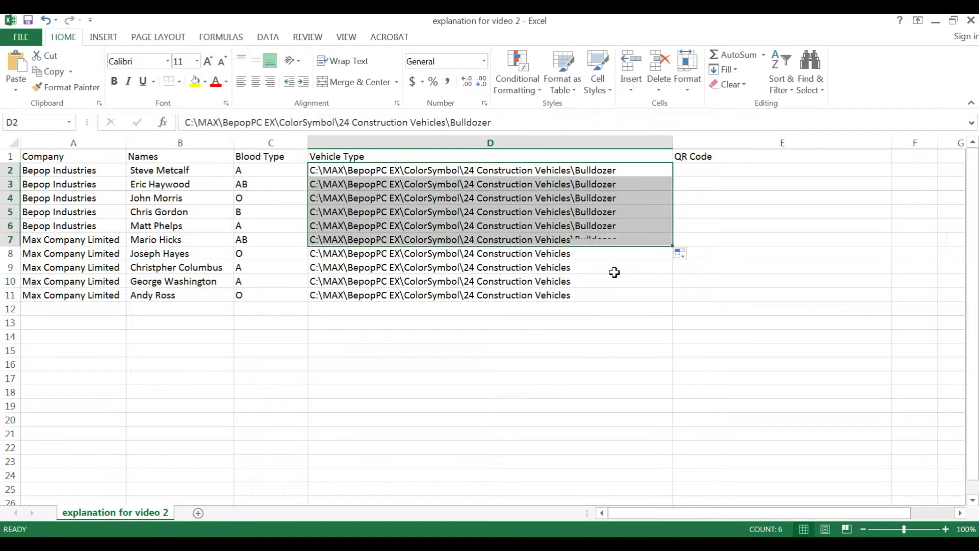
key("ctrl+Down")
- Edit D8 so its path ends with a backslash, discarding the Bulldozer AutoComplete
left_click(594, 258)
double_click(594, 257)
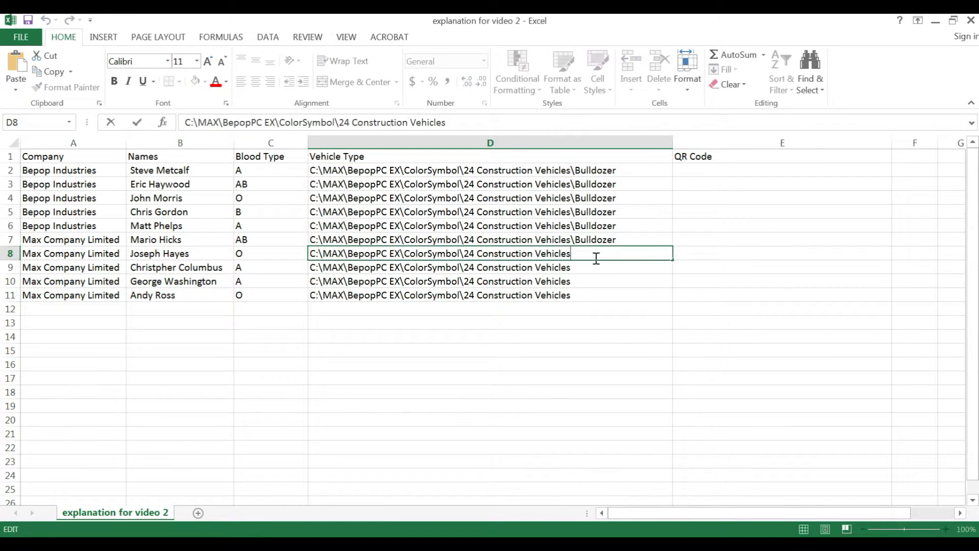
type("\\")
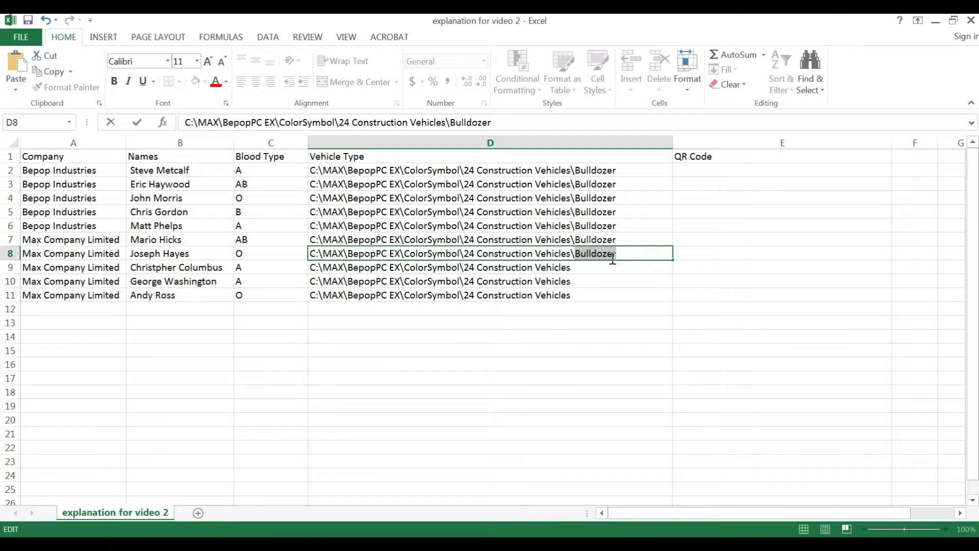
key("Delete")
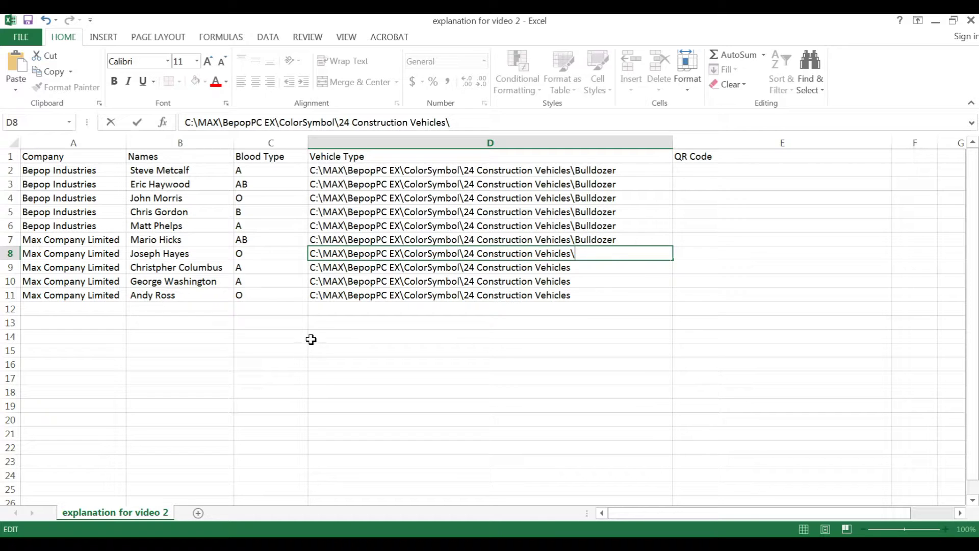
- Copy the Cement Mixer file name from the symbol folder
key("alt+Tab")
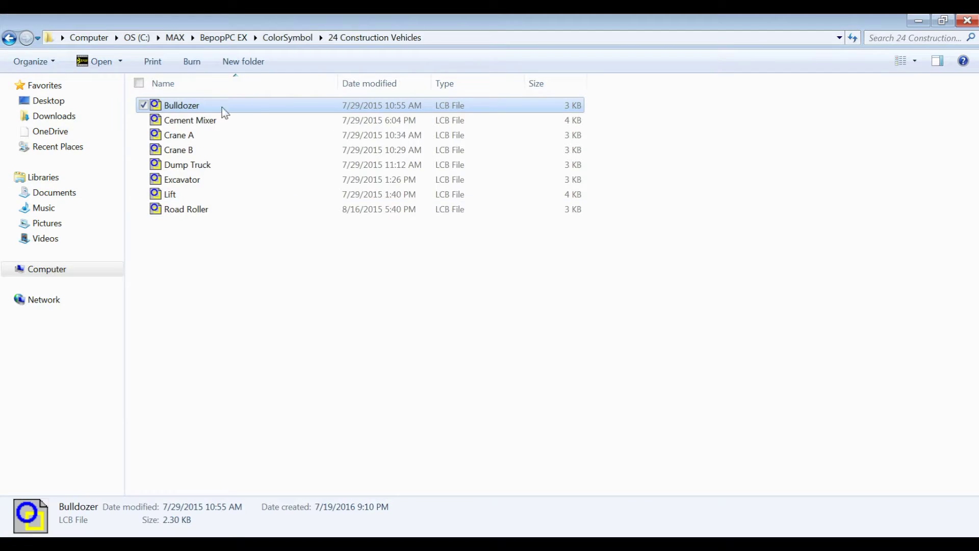
left_click(214, 121)
right_click(213, 123)
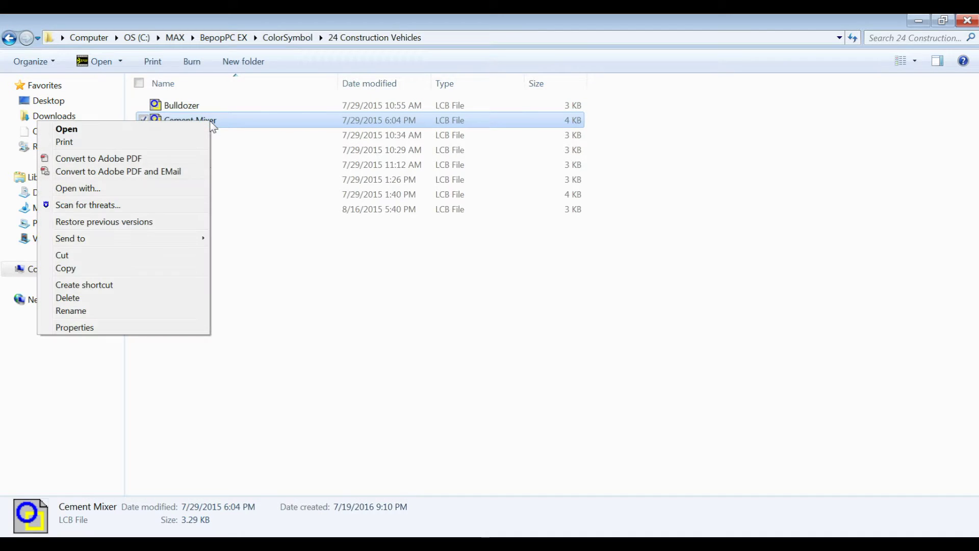
left_click(142, 312)
key("ctrl+c")
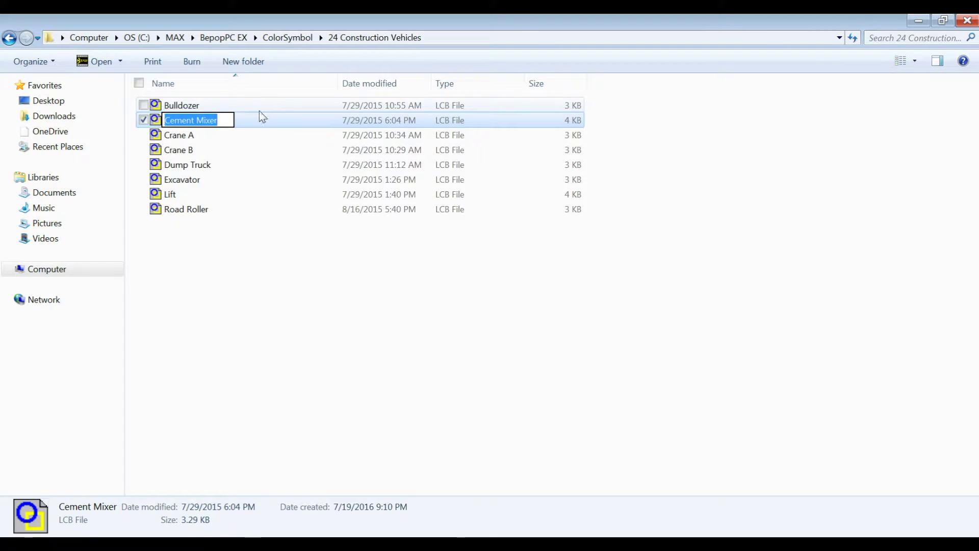
- Append Cement Mixer to D8's path and fill it down through D11
left_click(921, 23)
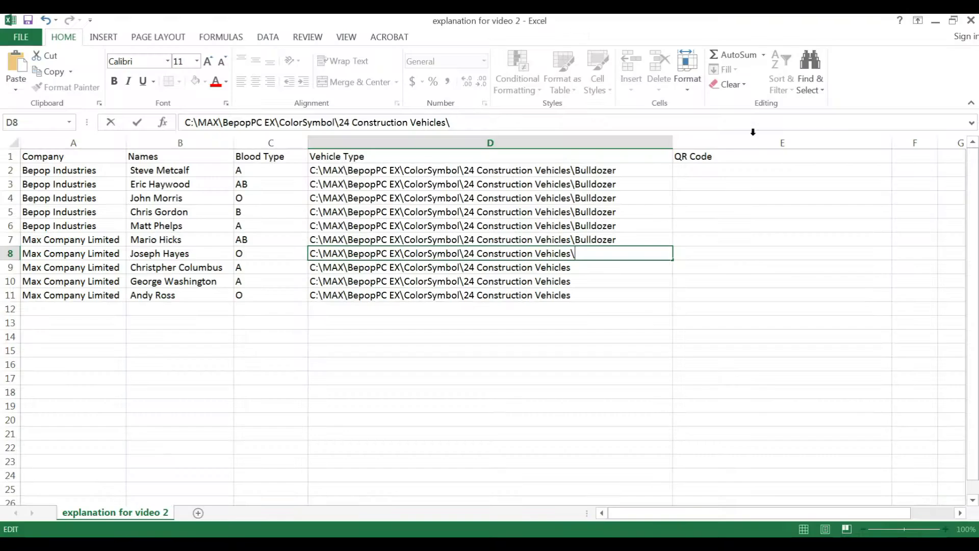
key("ctrl+v")
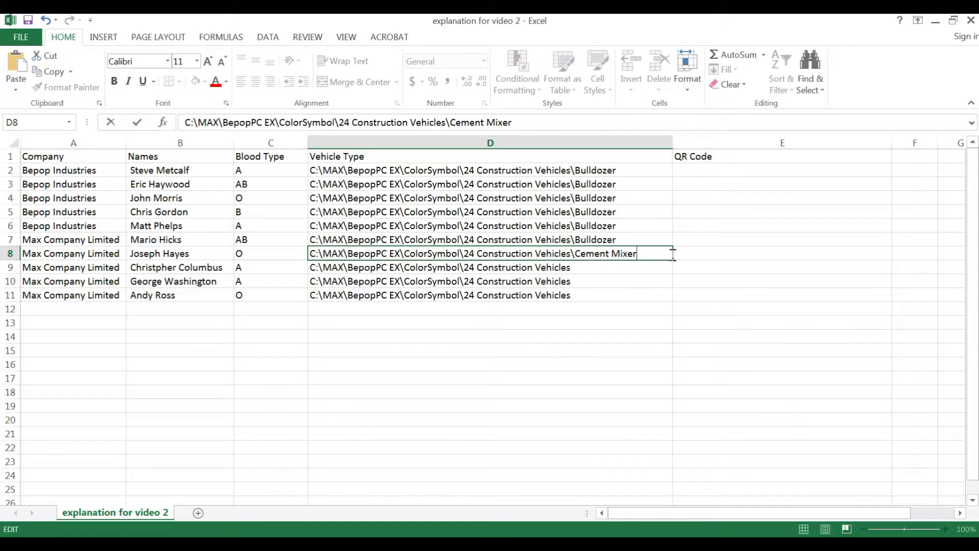
key("ctrl+Return")
left_click_drag(673, 260, 668, 302)
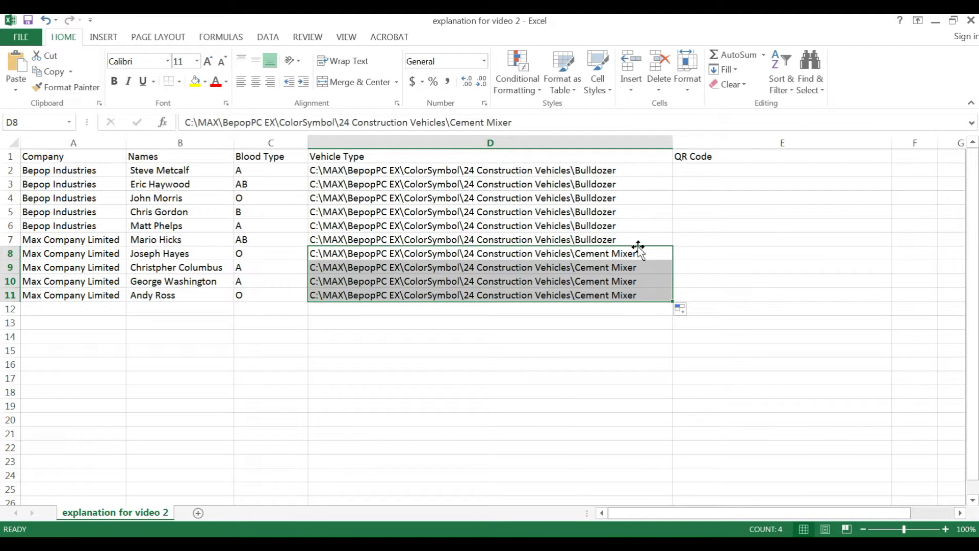
left_click(733, 171)
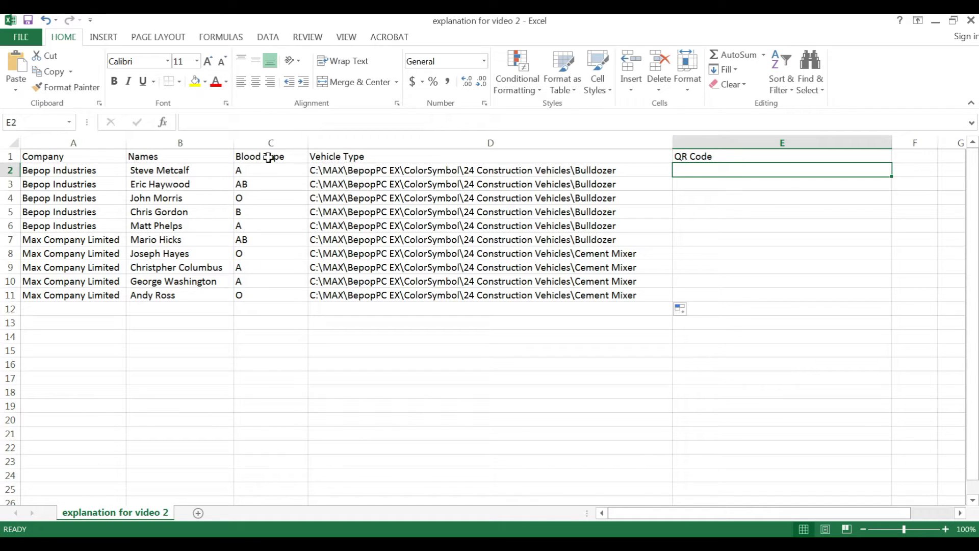
- Start a CONCATENATE formula in QR Code cell E2
left_click(262, 175)
left_click(179, 174)
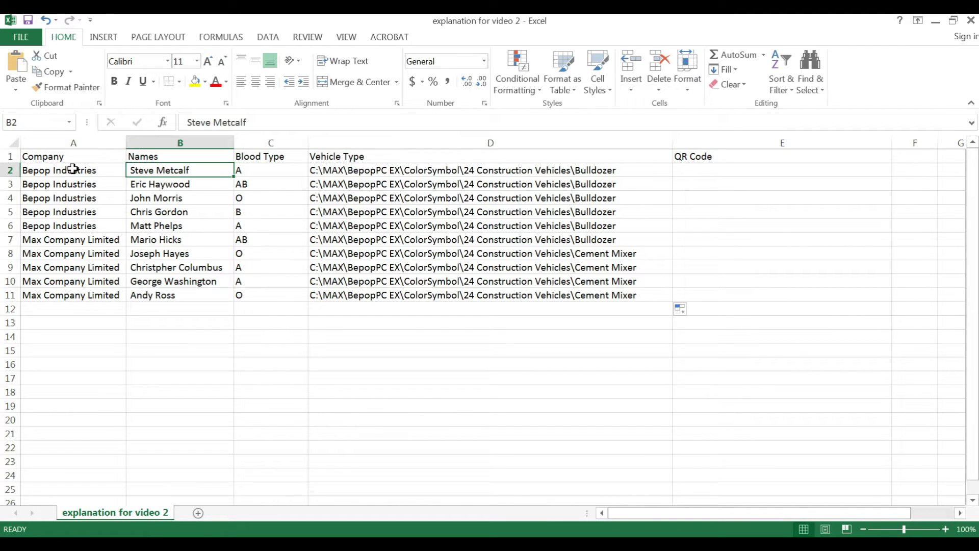
left_click_drag(49, 178, 266, 168)
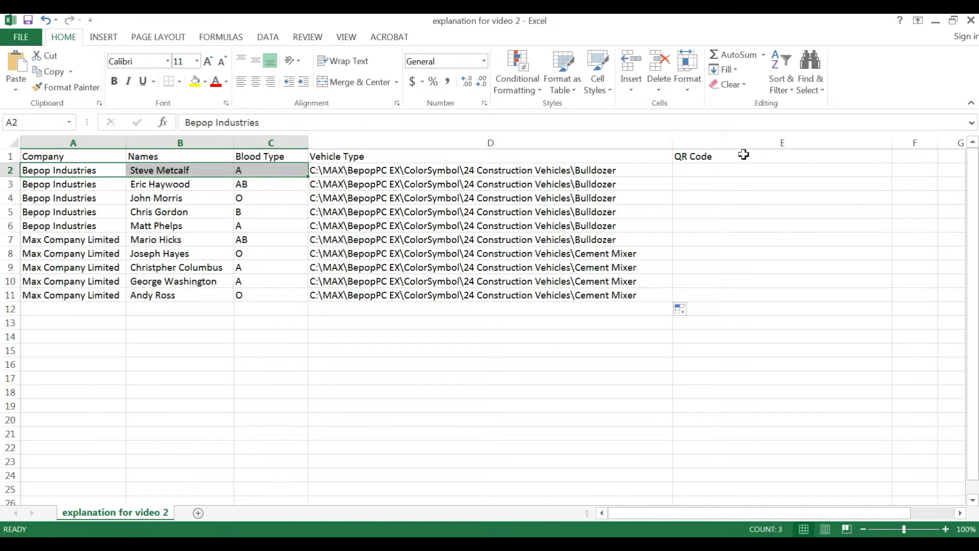
left_click(733, 171)
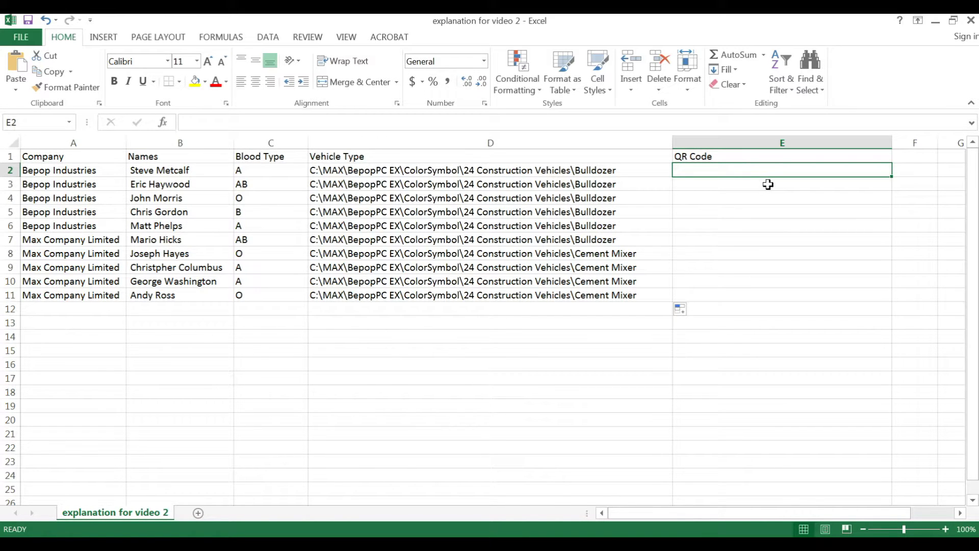
type("+")
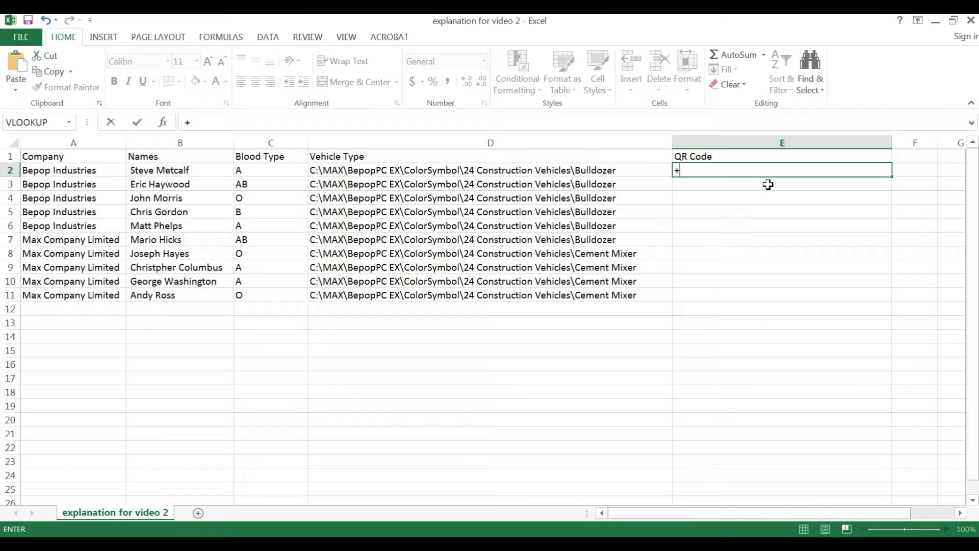
key("Escape")
type("=con")
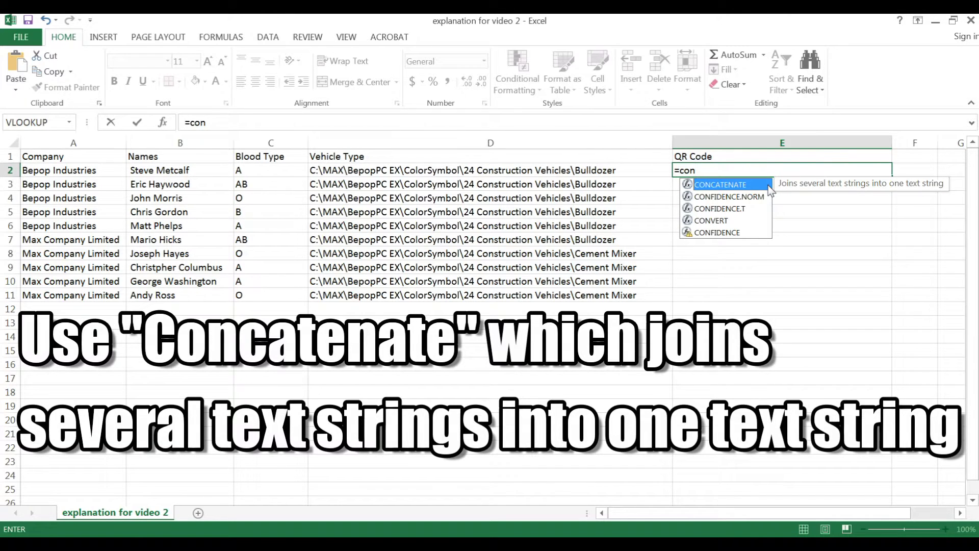
double_click(743, 184)
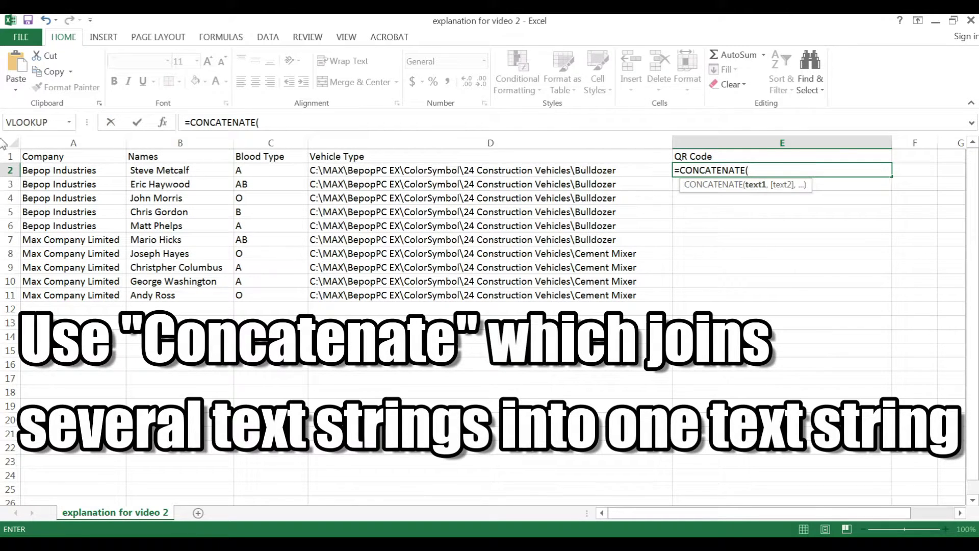
- Complete E2's formula as =CONCATENATE(A2,B2,C2,) joining company, name and blood type
left_click(81, 169)
type(",")
left_click(206, 174)
type(",")
left_click(282, 172)
type(",")
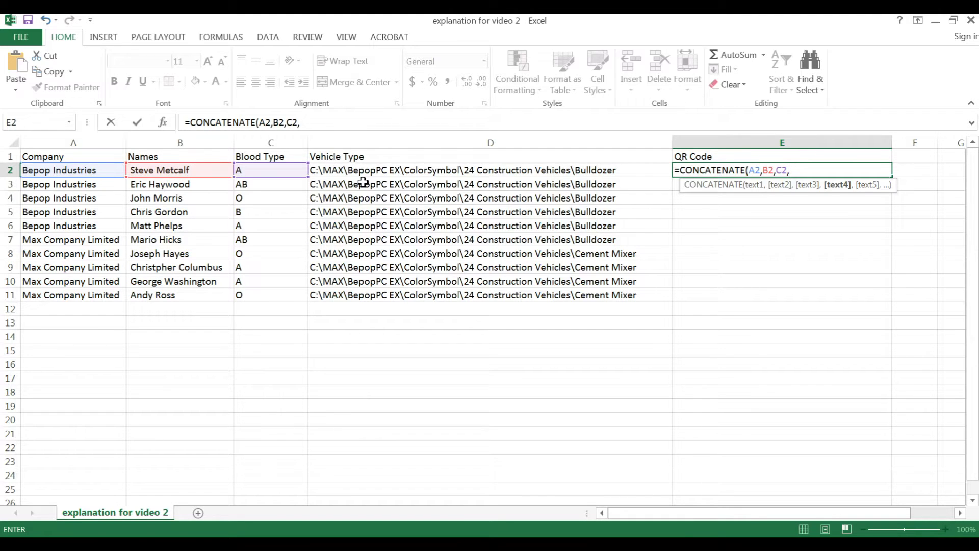
key("Return")
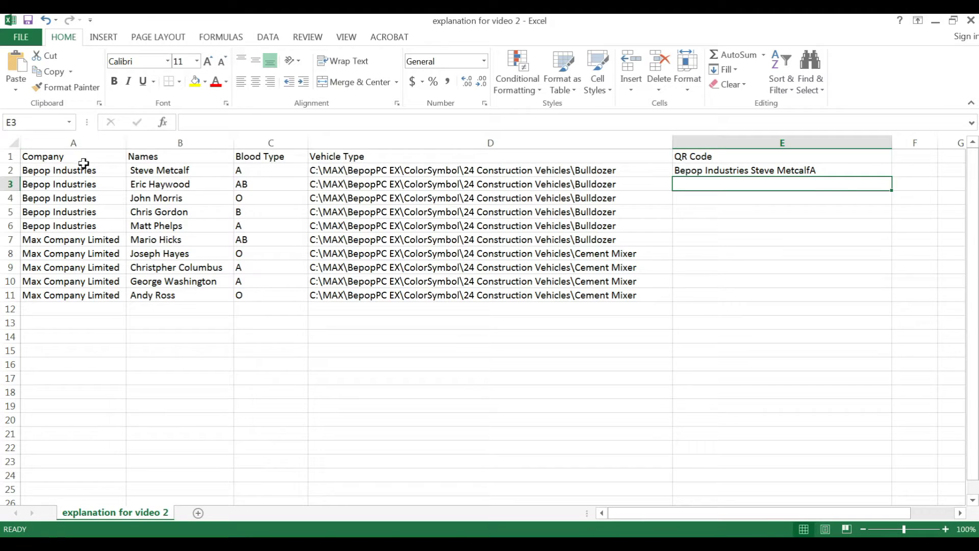
- Fill E2's CONCATENATE formula down through E11
left_click_drag(83, 164, 168, 185)
left_click(170, 172)
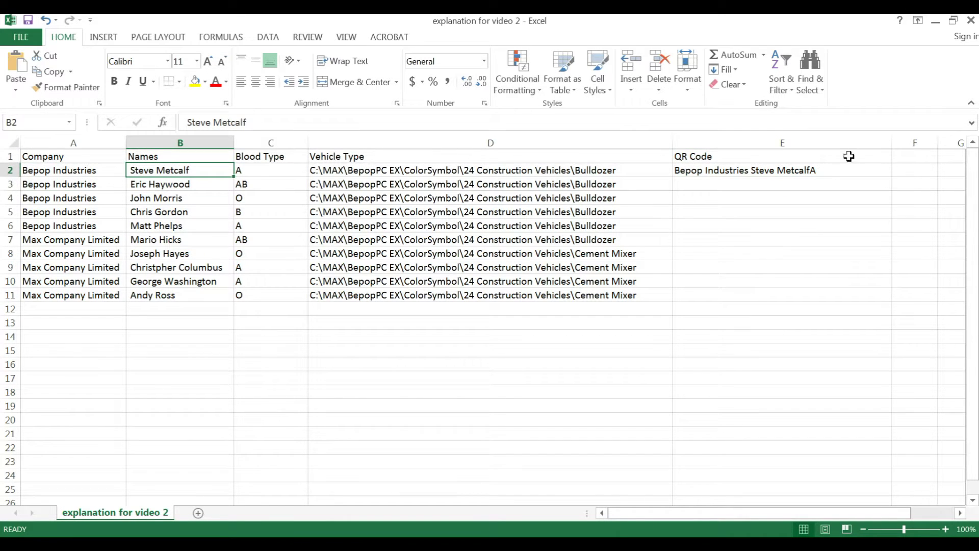
left_click(805, 170)
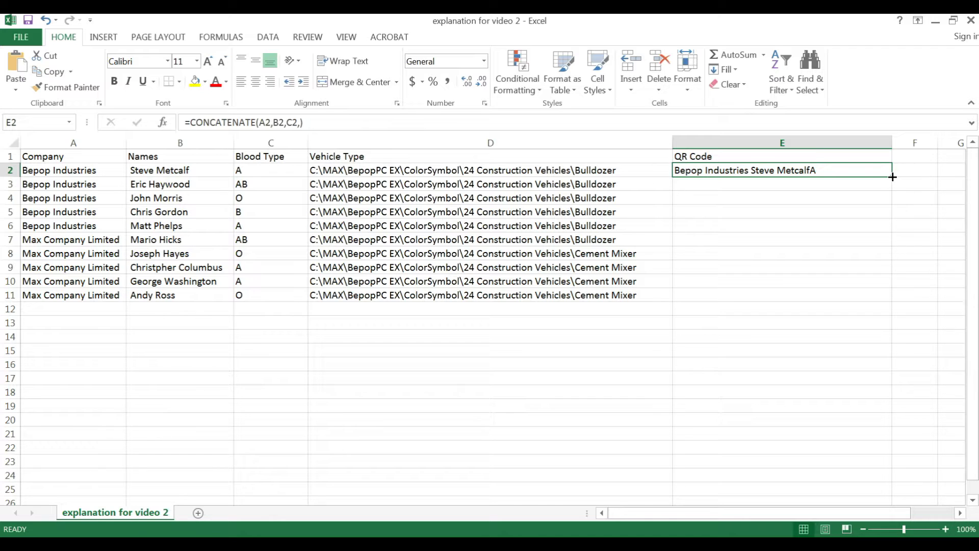
left_click_drag(892, 177, 890, 302)
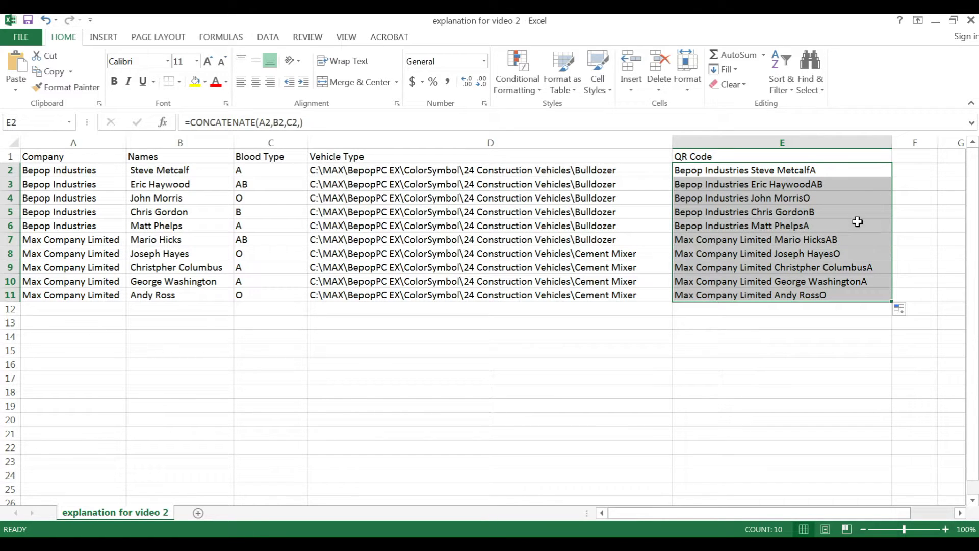
left_click(756, 155)
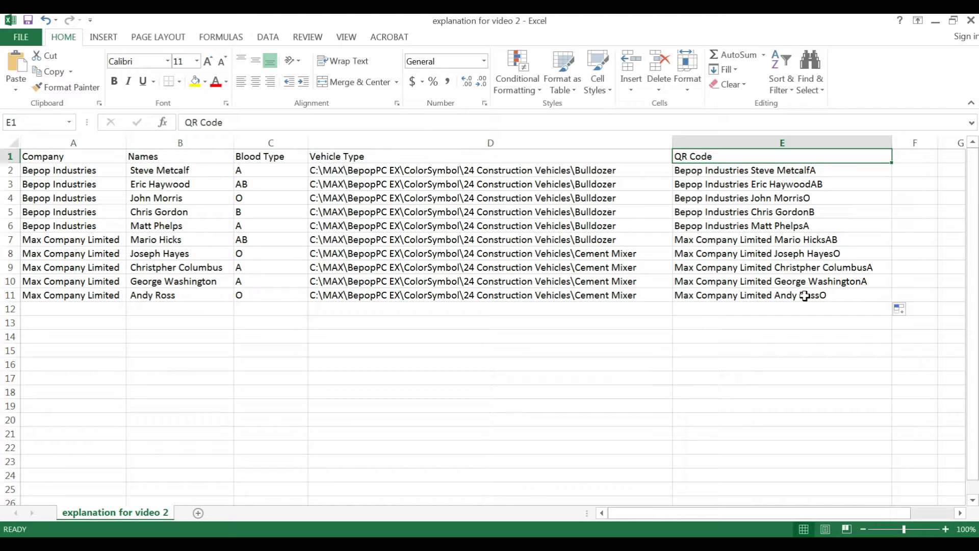
- Open Save As in Documents and choose the existing 'explanation for video 2' file
left_click(17, 40)
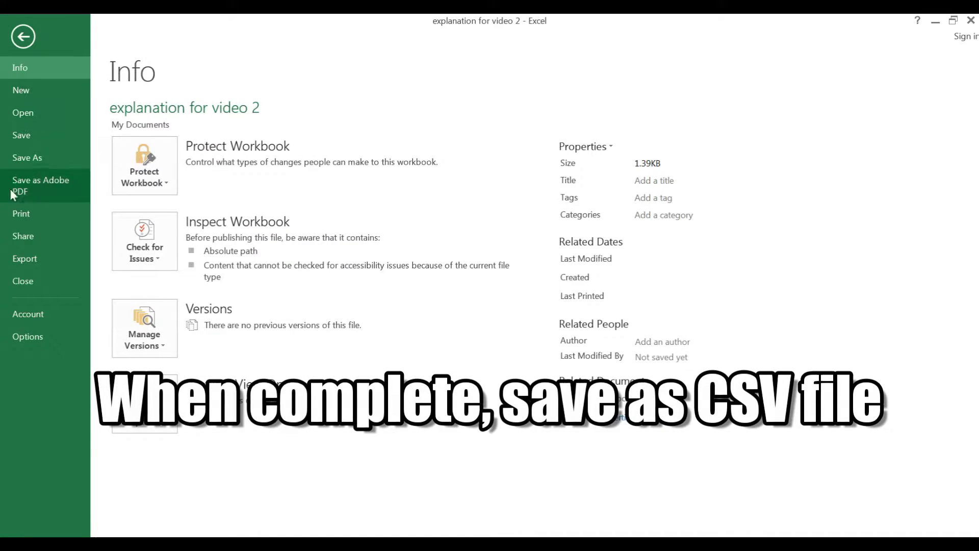
left_click(41, 160)
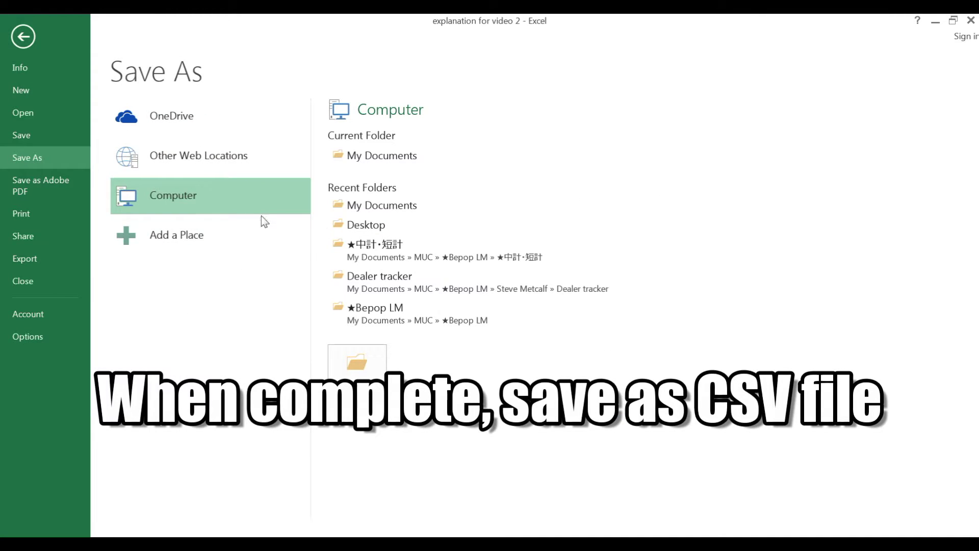
left_click(362, 157)
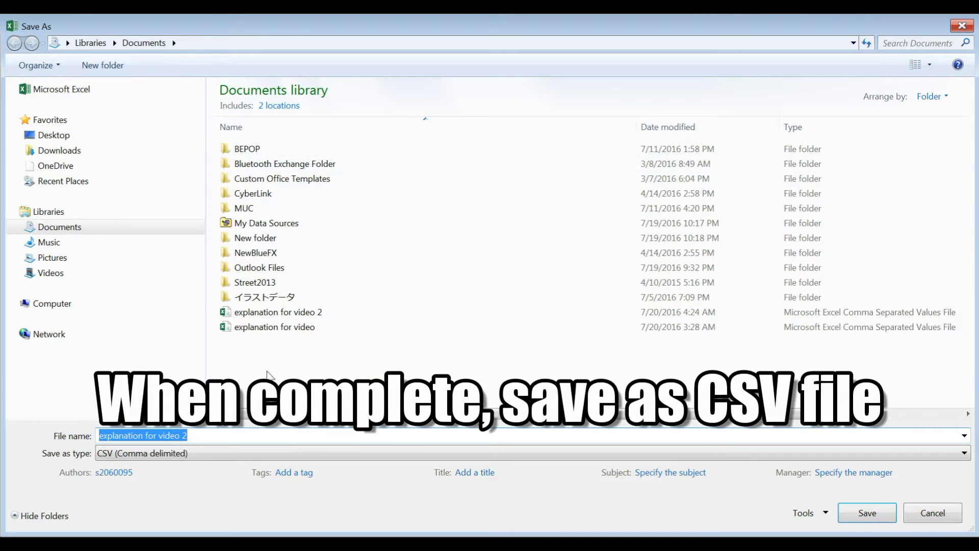
left_click(340, 314)
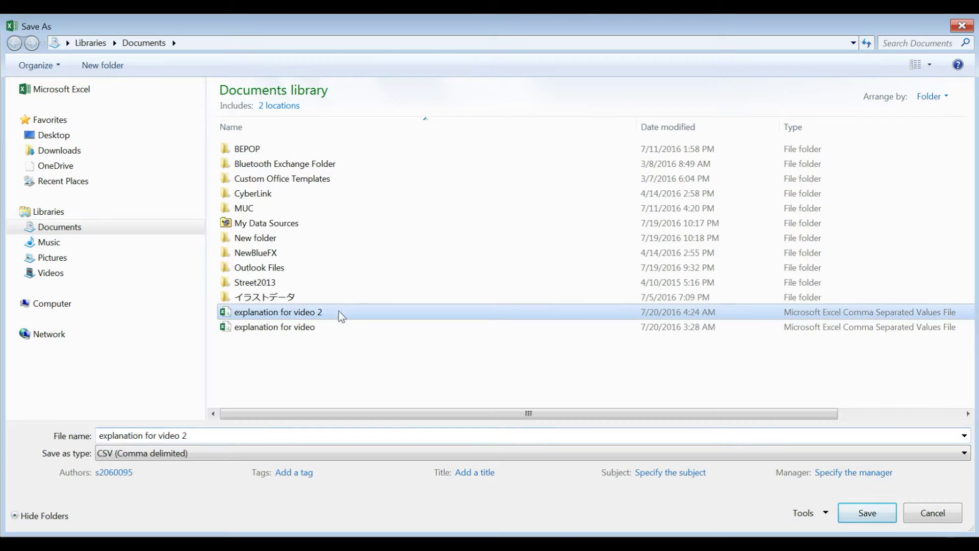
left_click(868, 519)
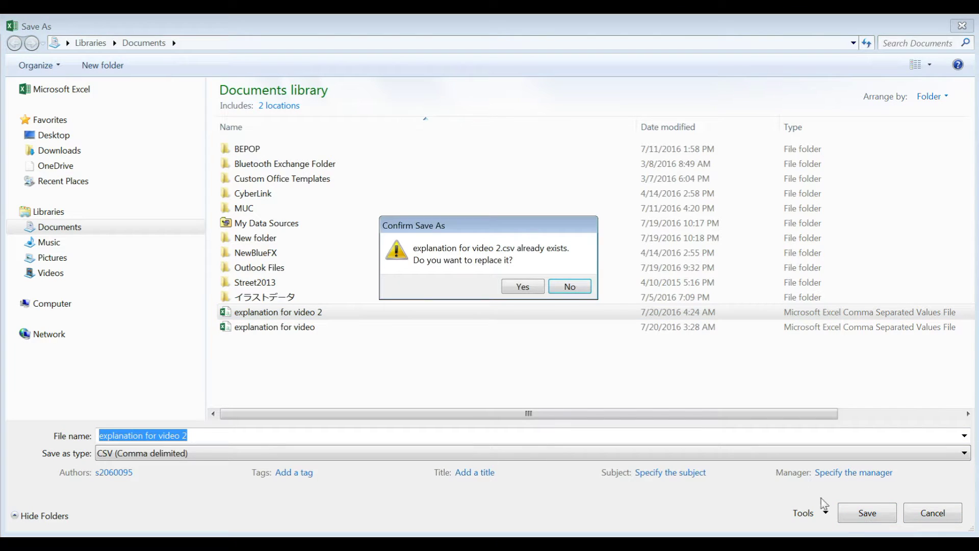
left_click(571, 290)
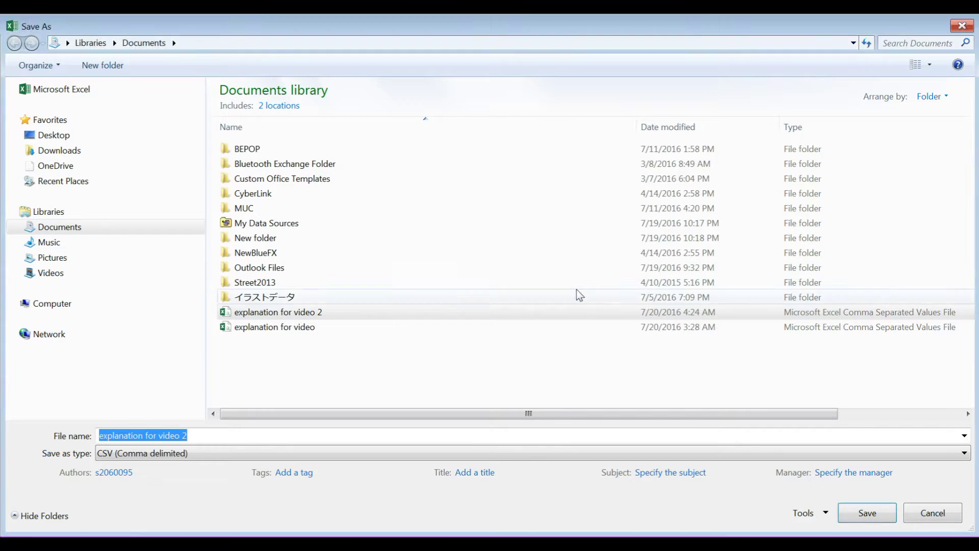
- Save over 'explanation for video 2.csv' as CSV (Comma delimited), then close Excel without saving
left_click(487, 454)
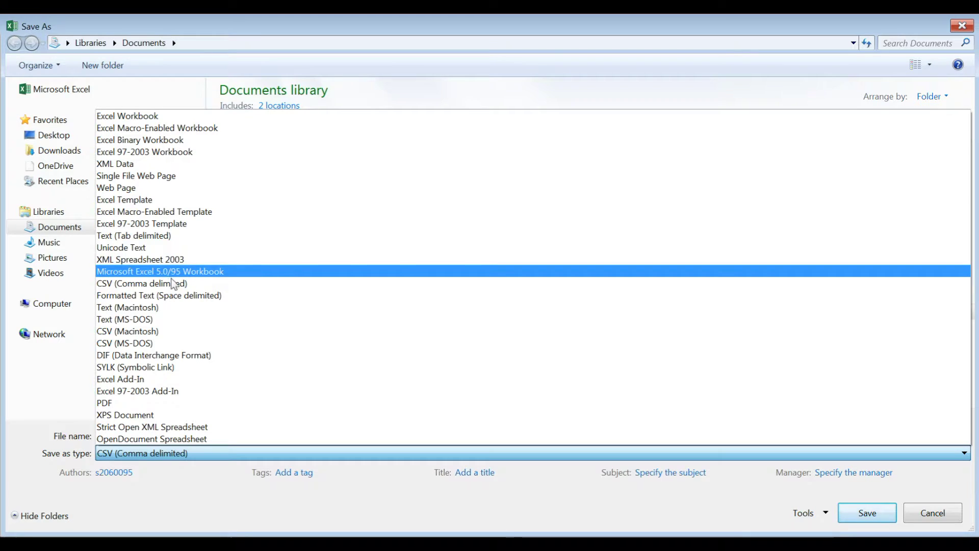
left_click(167, 282)
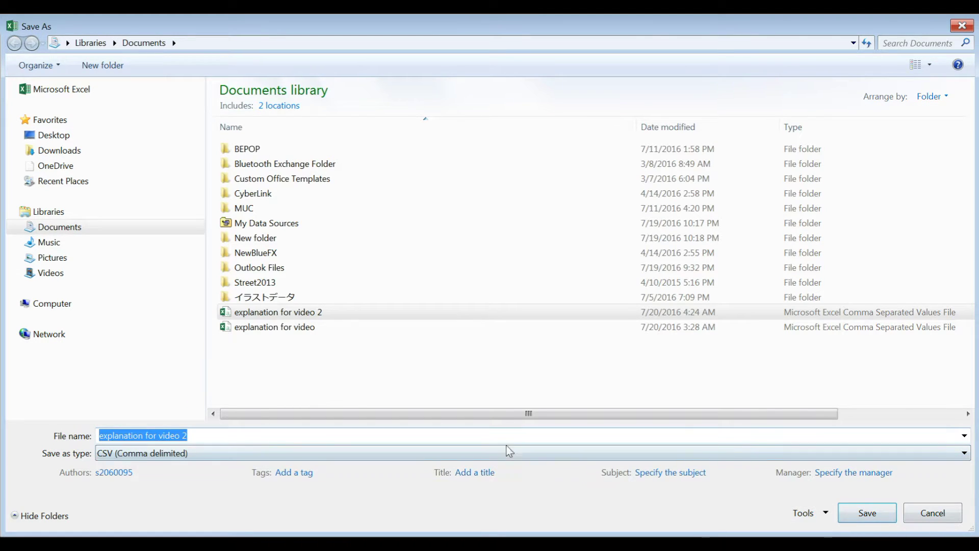
left_click(861, 516)
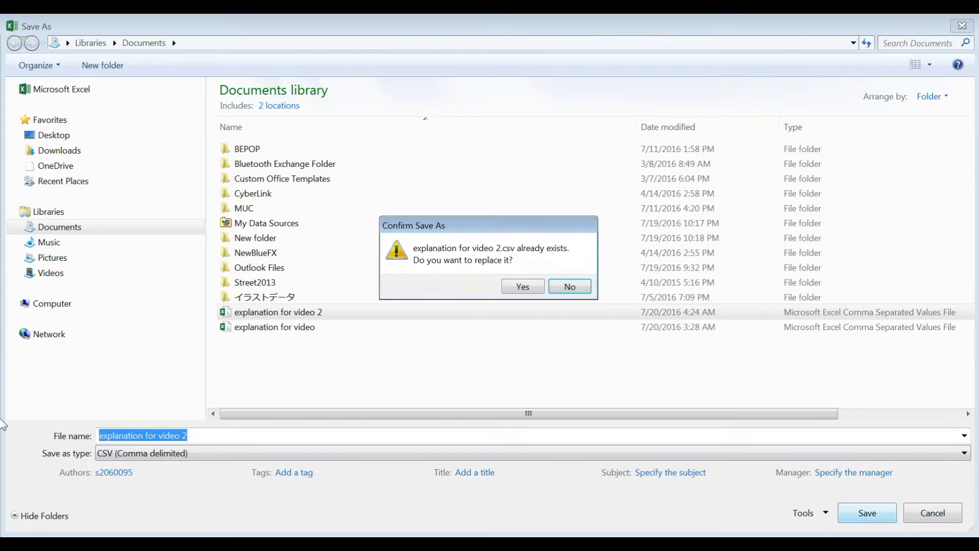
left_click(534, 288)
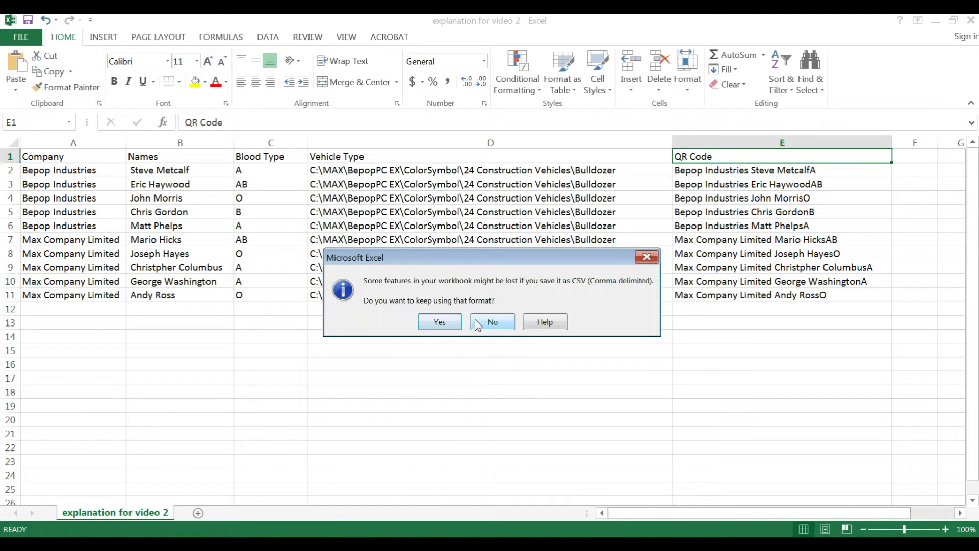
left_click(438, 324)
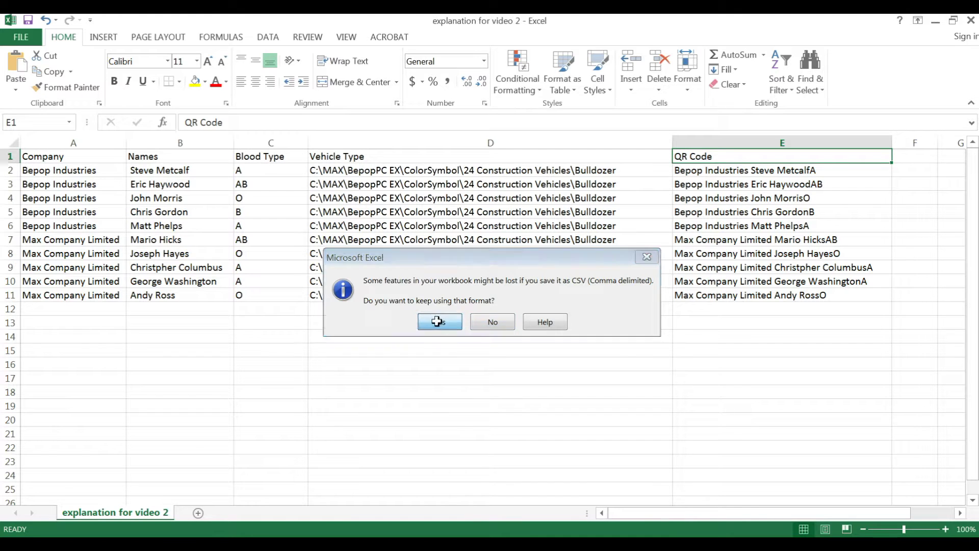
left_click(972, 22)
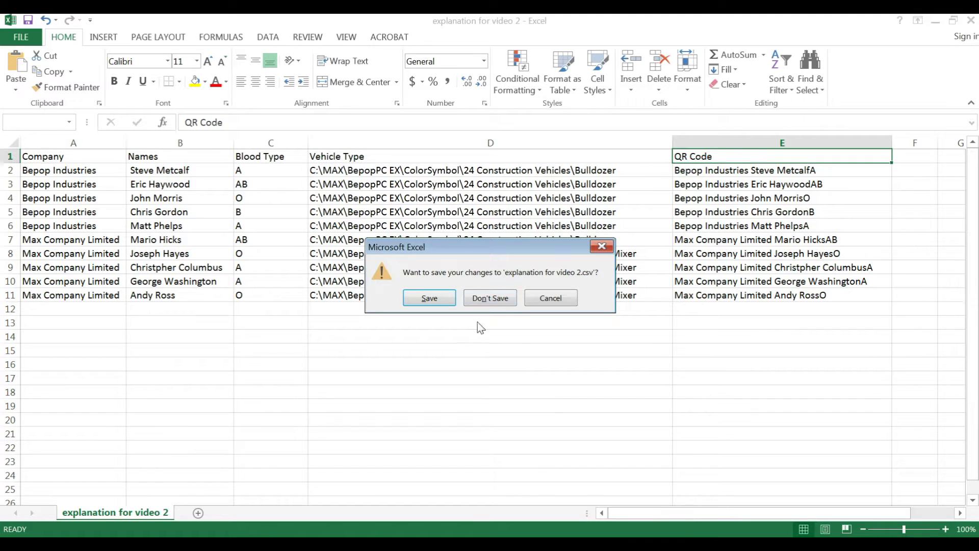
left_click(501, 299)
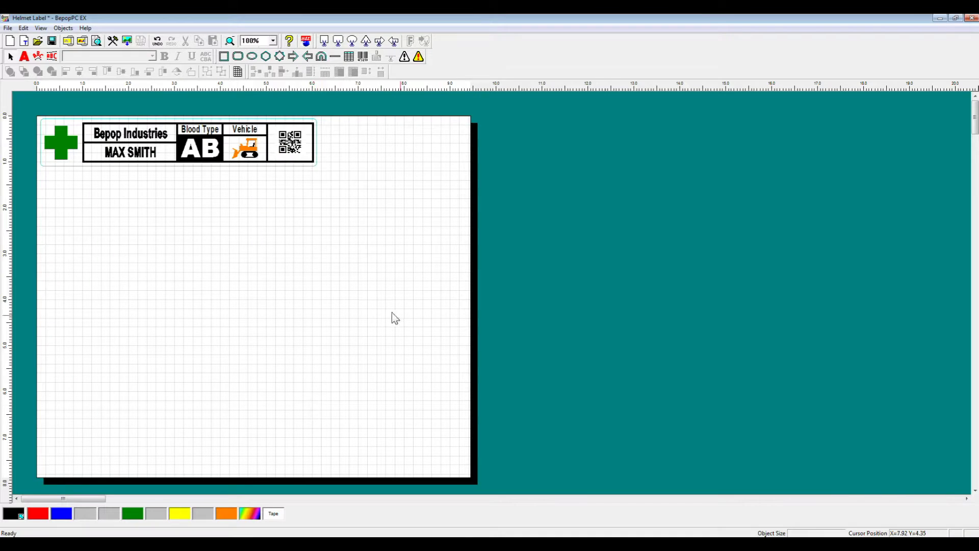
- Connect the layout to the CSV file, then move up and widen its ten-record database window
left_click(8, 27)
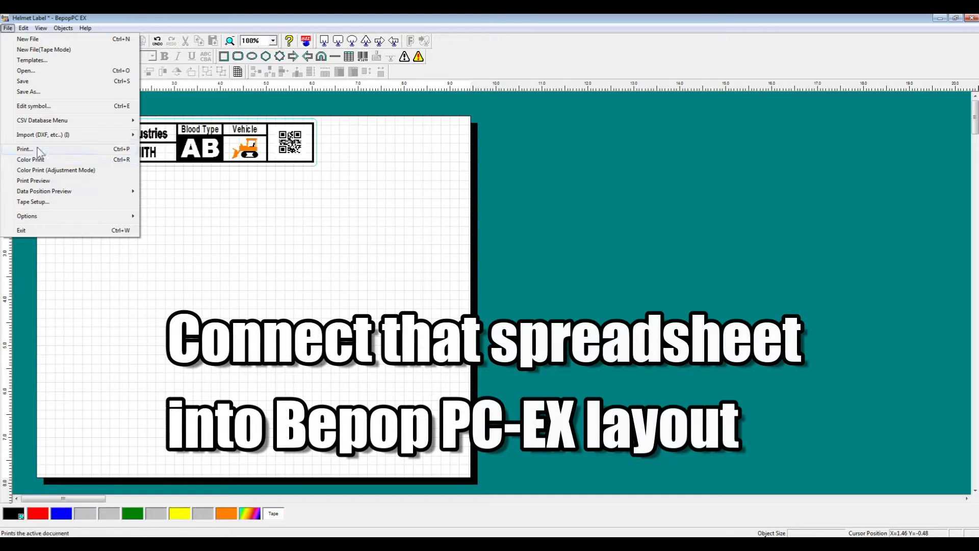
mouse_move(61, 120)
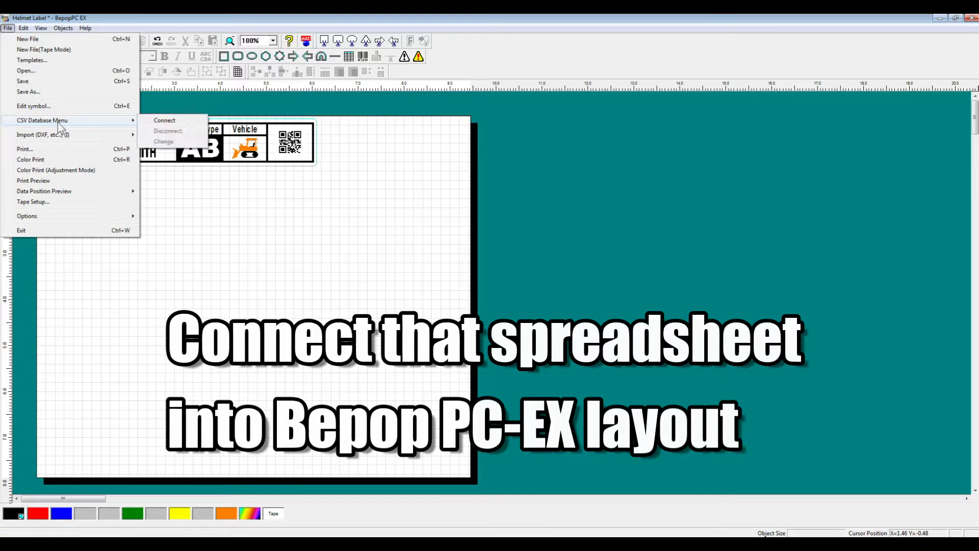
left_click(190, 121)
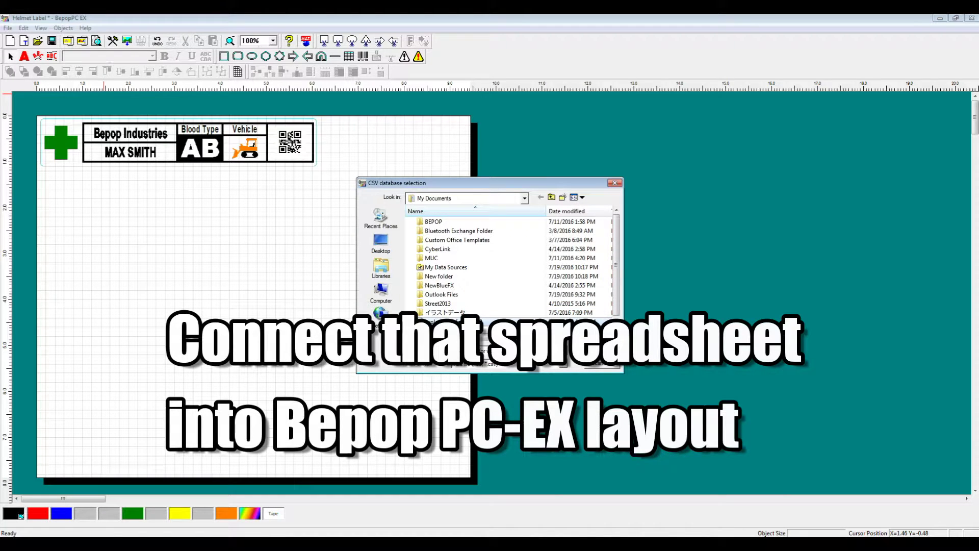
double_click(444, 322)
left_click_drag(770, 287, 485, 207)
left_click_drag(684, 259, 891, 264)
left_click_drag(776, 215, 772, 173)
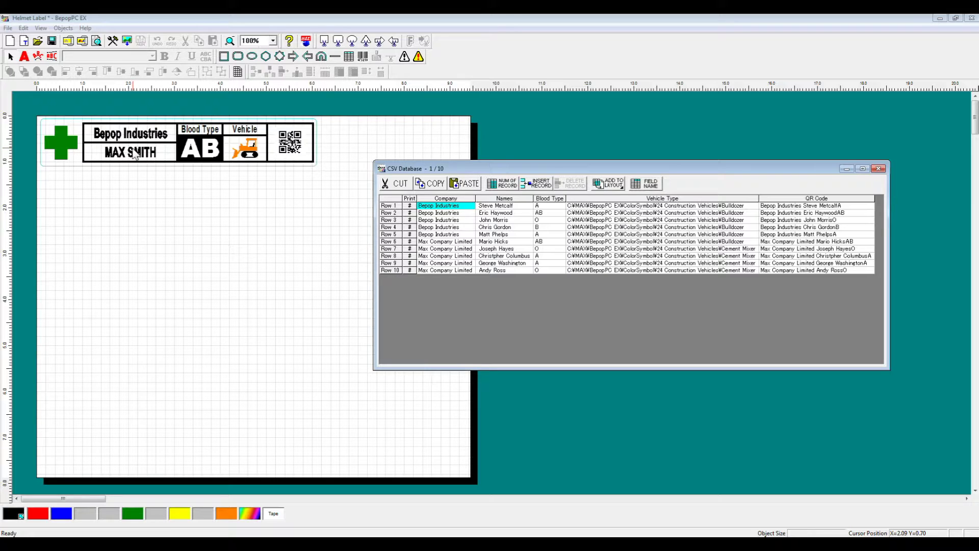
- Delete the sample name, Bepop Industries, AB text, bulldozer picture and QR code from the label
left_click(135, 154)
key("Delete")
left_click(151, 137)
key("Delete")
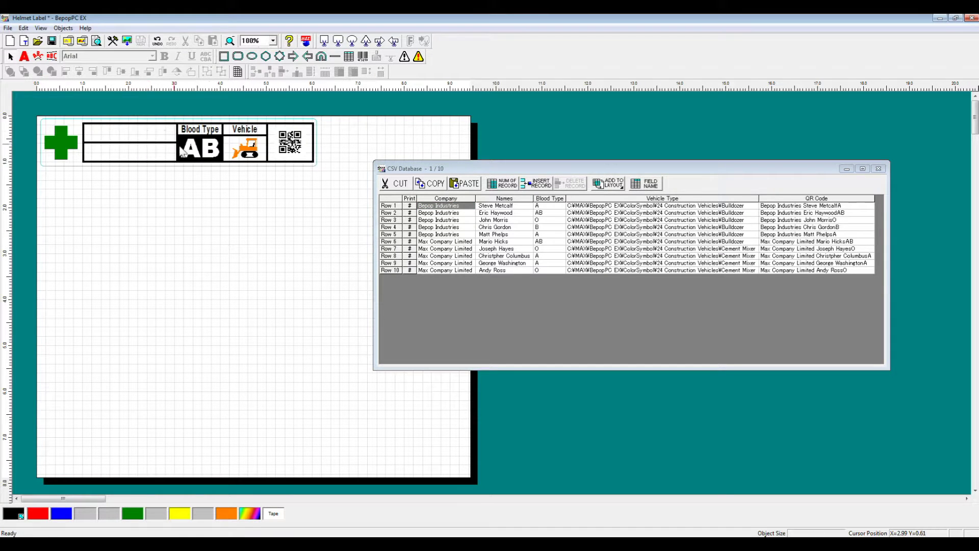
left_click(216, 148)
key("Delete")
left_click(245, 148)
key("Delete")
left_click(289, 143)
key("Delete")
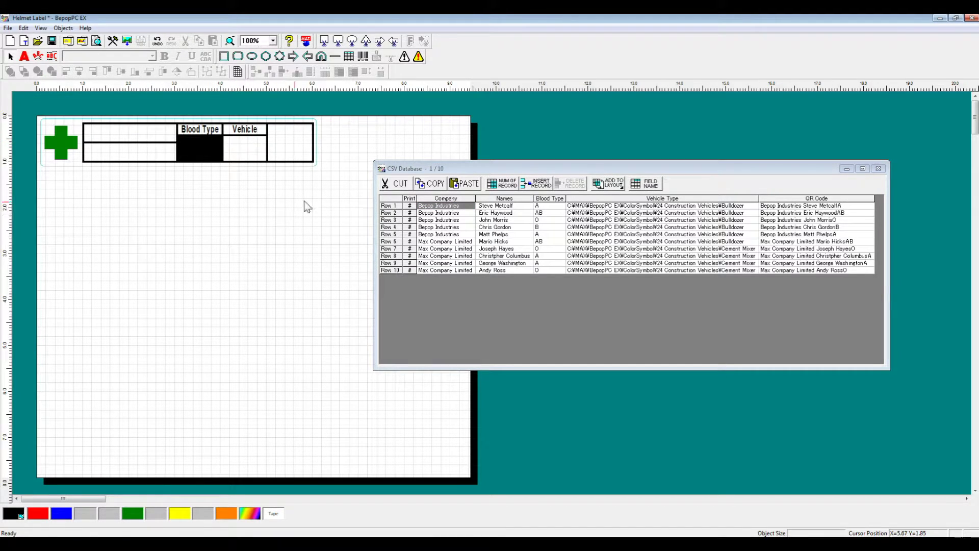
- Add Row 1's Company, Names and Blood Type fields as text and place the name in the lower-left cell
left_click(547, 206, "shift")
left_click(608, 183)
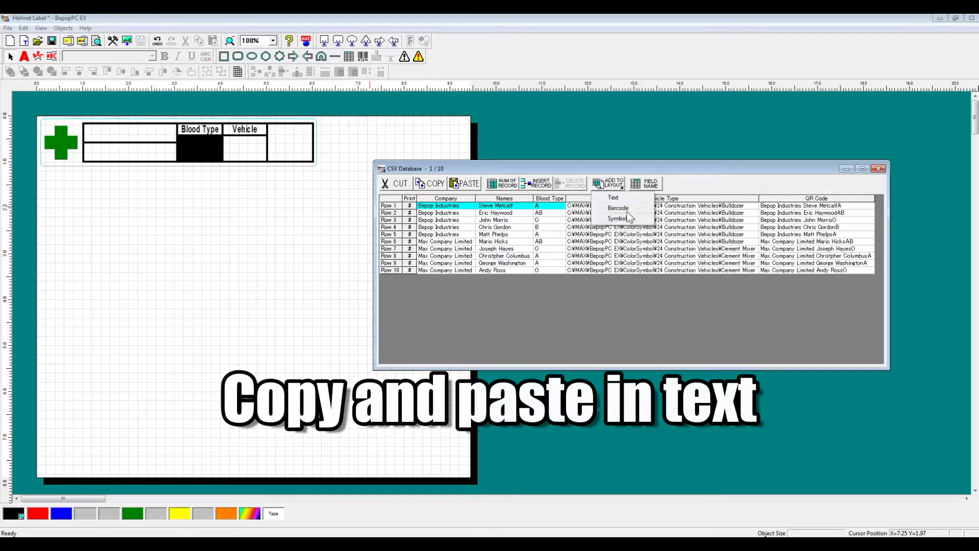
left_click(627, 217)
left_click_drag(108, 132, 156, 137)
left_click(189, 237)
left_click_drag(125, 191, 126, 153)
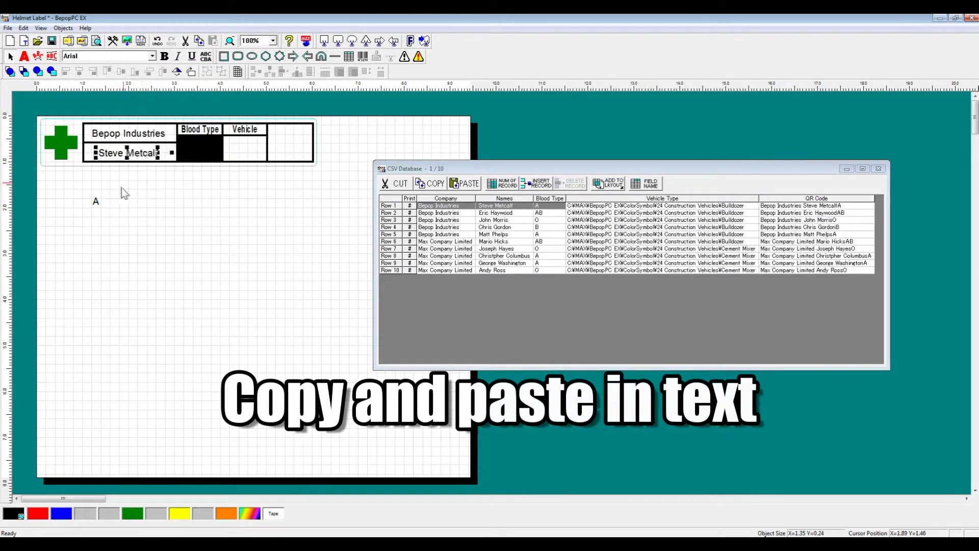
- Give the blood type A the light tape colour and place it in the black Blood Type cell
left_click(95, 204)
left_click_drag(198, 195, 197, 194)
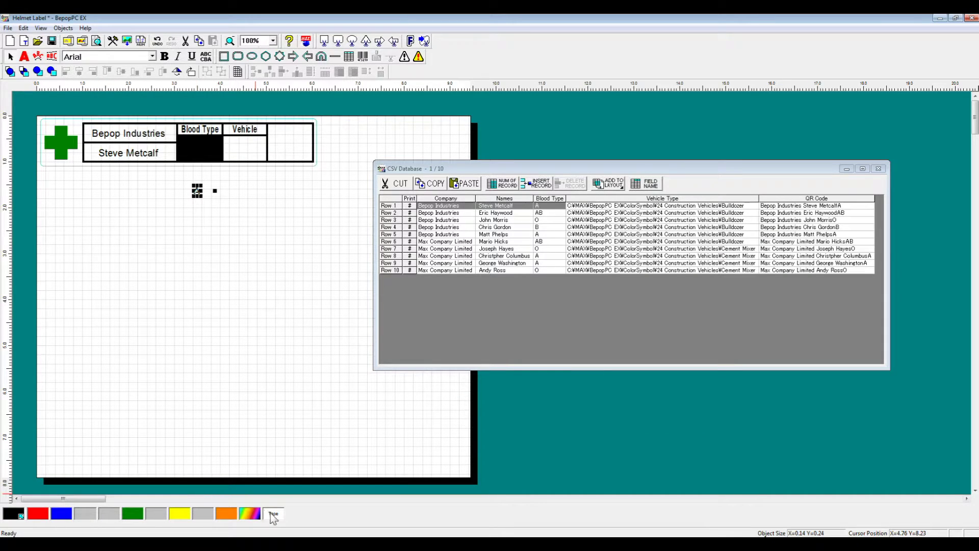
left_click(273, 515)
left_click_drag(197, 147, 208, 140)
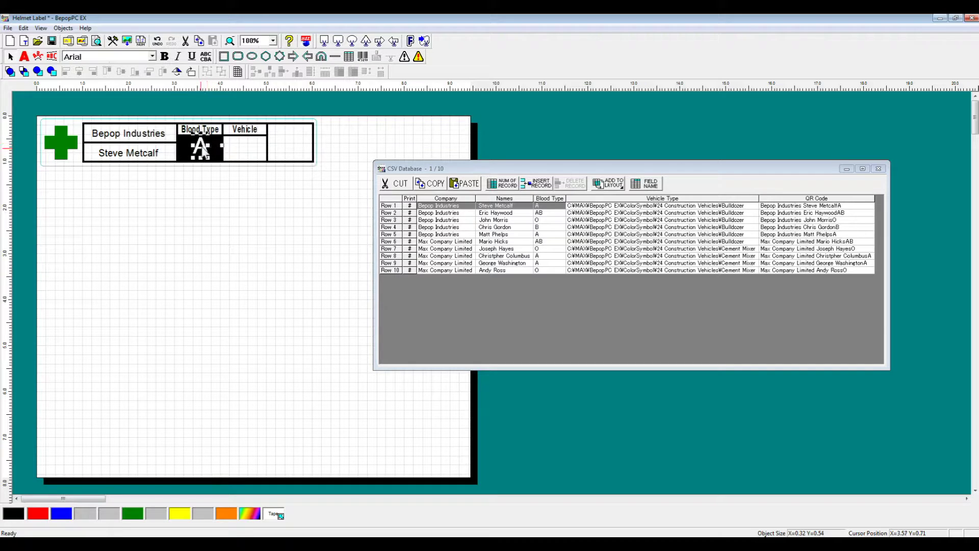
left_click(280, 216)
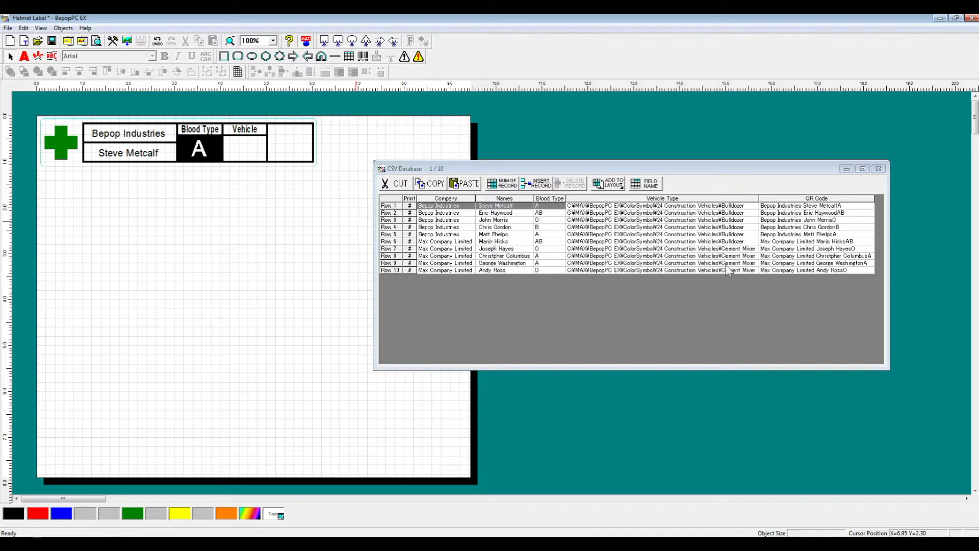
- Add Row 1's Vehicle Type as a bulldozer symbol, sized to fit the Vehicle cell
left_click(703, 200)
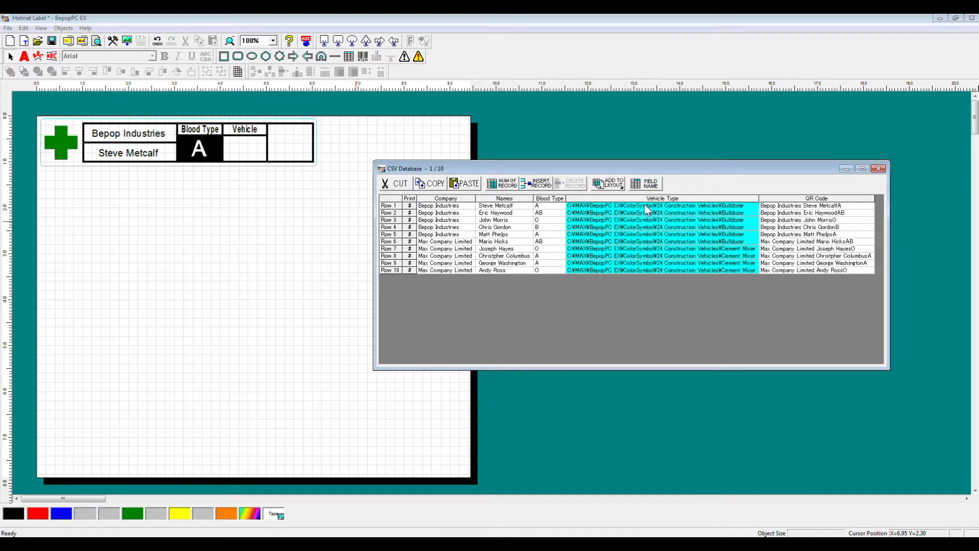
left_click(681, 206)
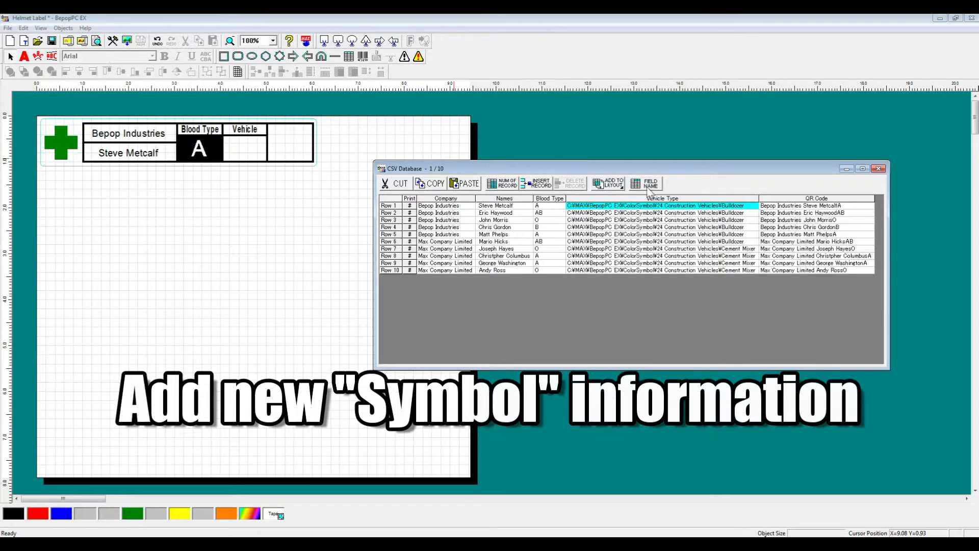
left_click(609, 184)
left_click(626, 220)
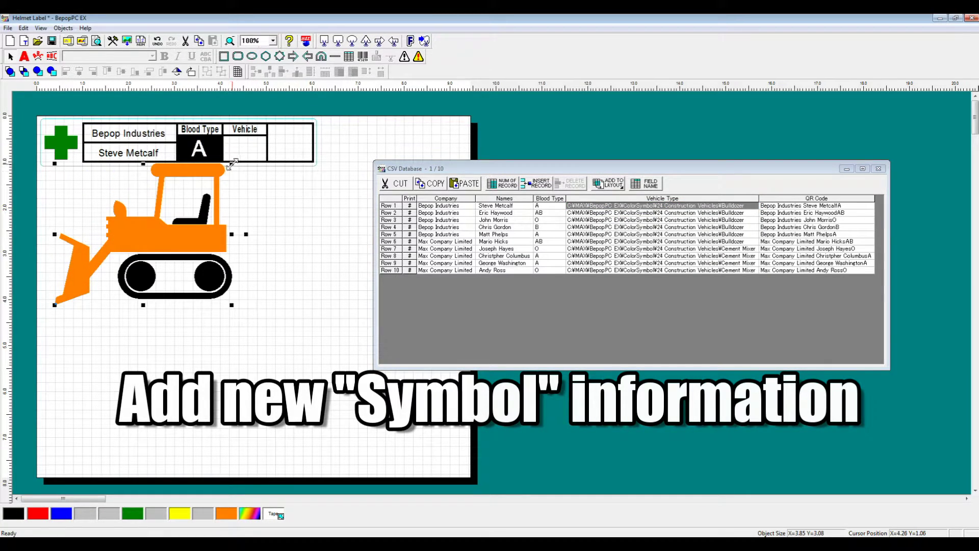
mouse_move(232, 163)
left_mouse_down()
mouse_move(194, 209)
mouse_move(112, 272)
mouse_move(87, 280)
mouse_move(252, 166)
mouse_move(248, 154)
left_mouse_up()
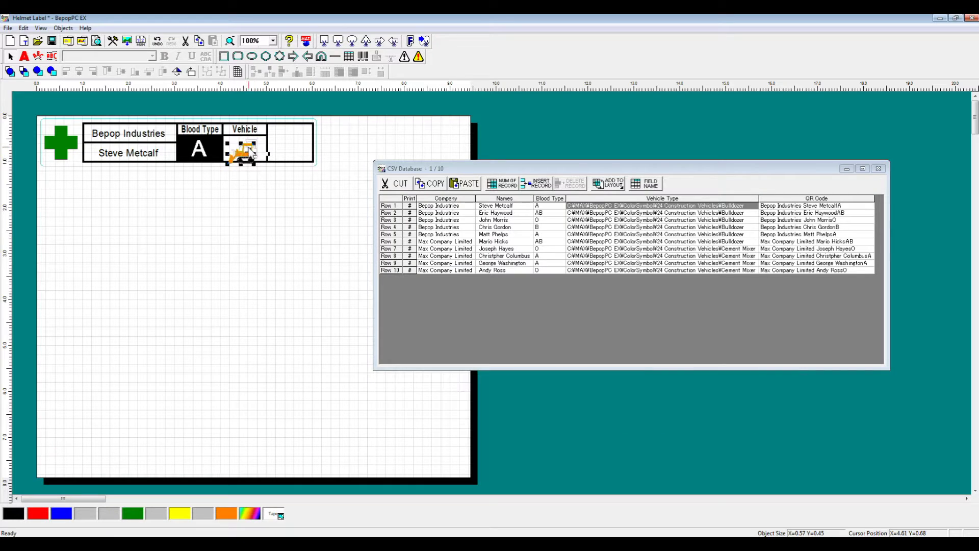
left_click_drag(247, 155, 254, 138)
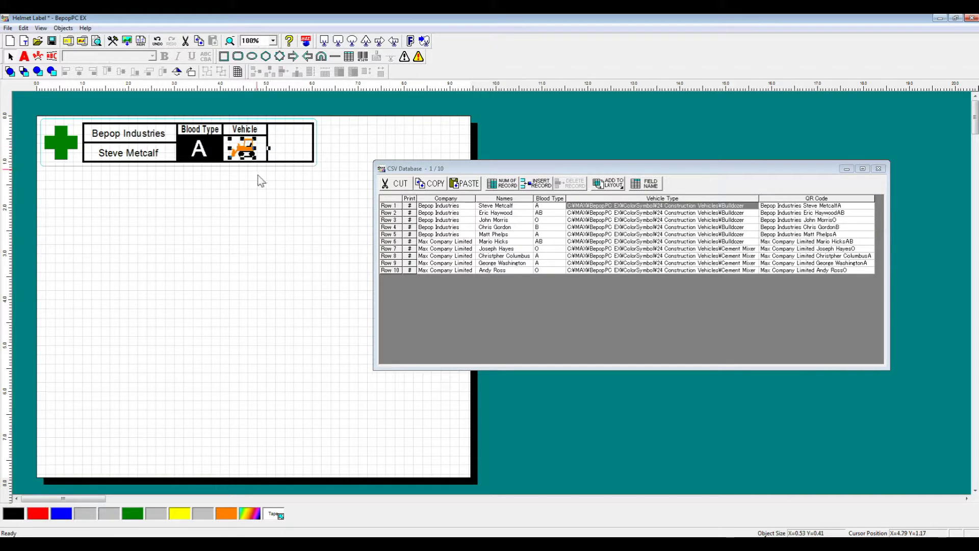
- Insert Row 1's QR Code field onto the layout as a barcode
left_click(793, 207)
left_click(611, 185)
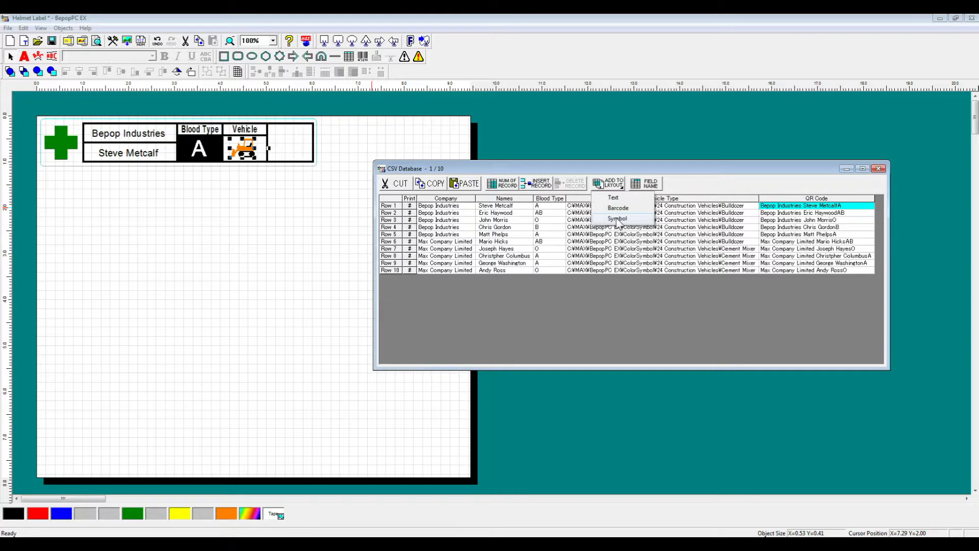
left_click(618, 209)
- Shrink the new QR code and drop it into the empty rightmost cell of the label table
left_click_drag(61, 136, 180, 198)
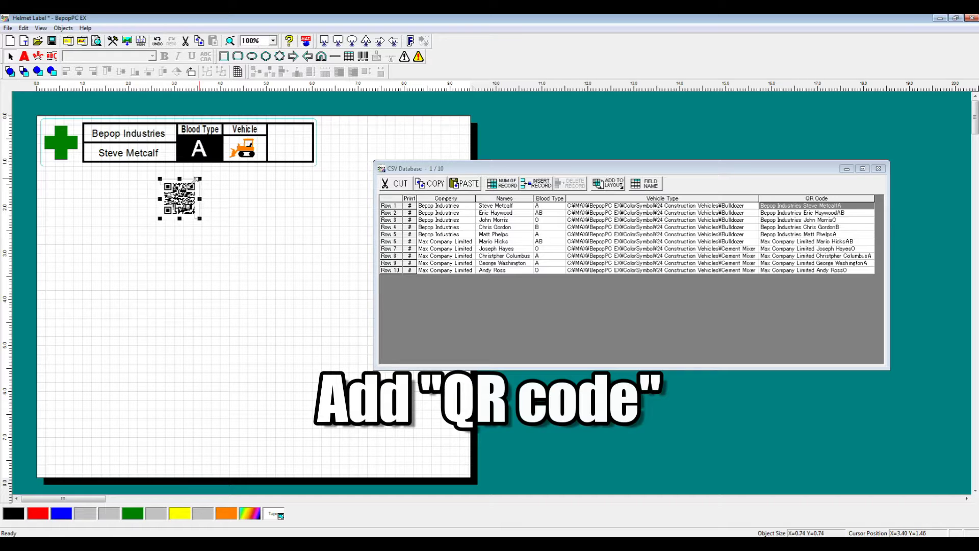
left_click_drag(196, 181, 293, 142)
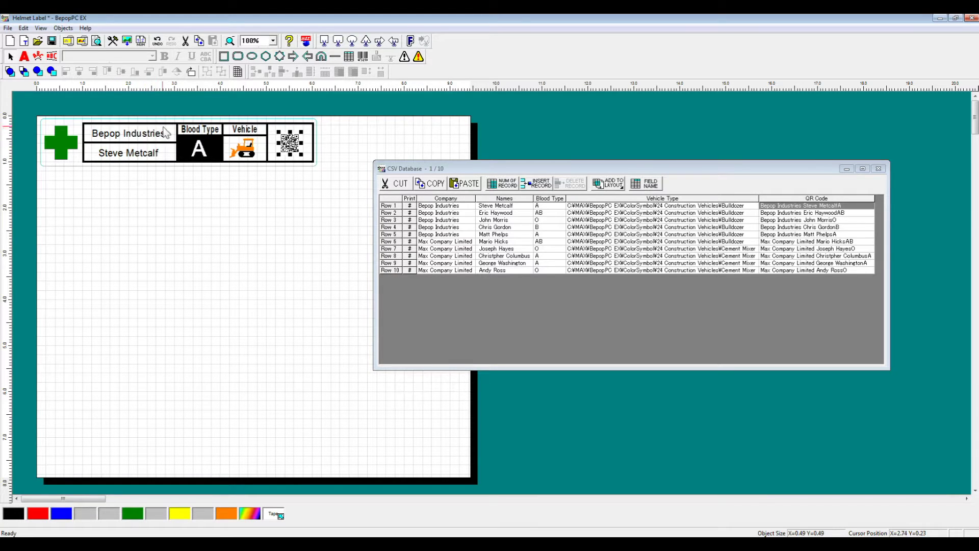
left_click(275, 134)
- Centre the QR code and the bulldozer image within their cells
left_click(275, 134)
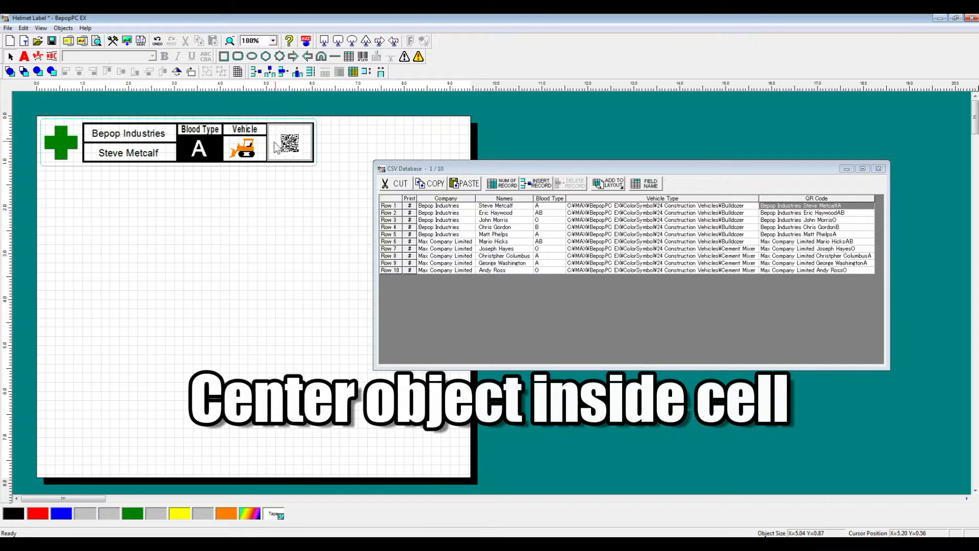
double_click(288, 144)
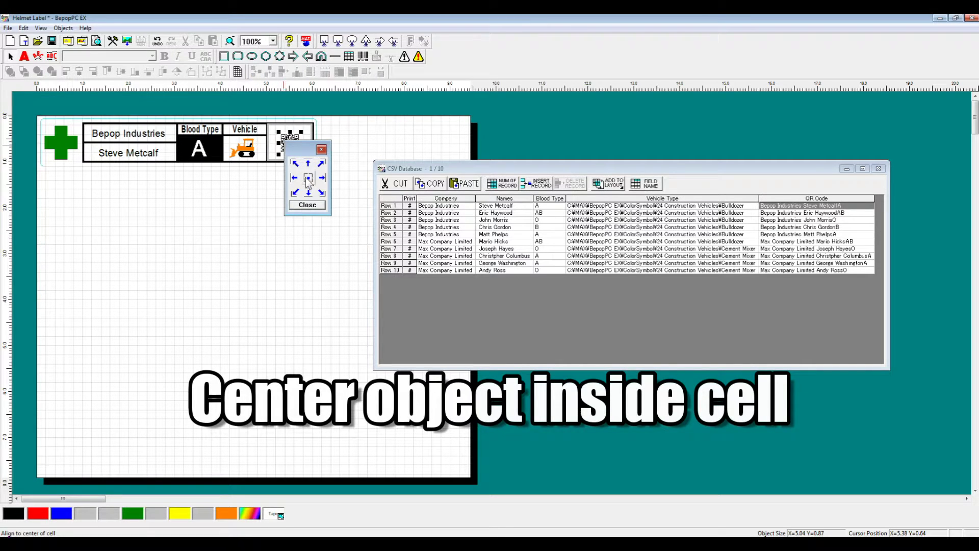
left_click(307, 178)
left_click(262, 147)
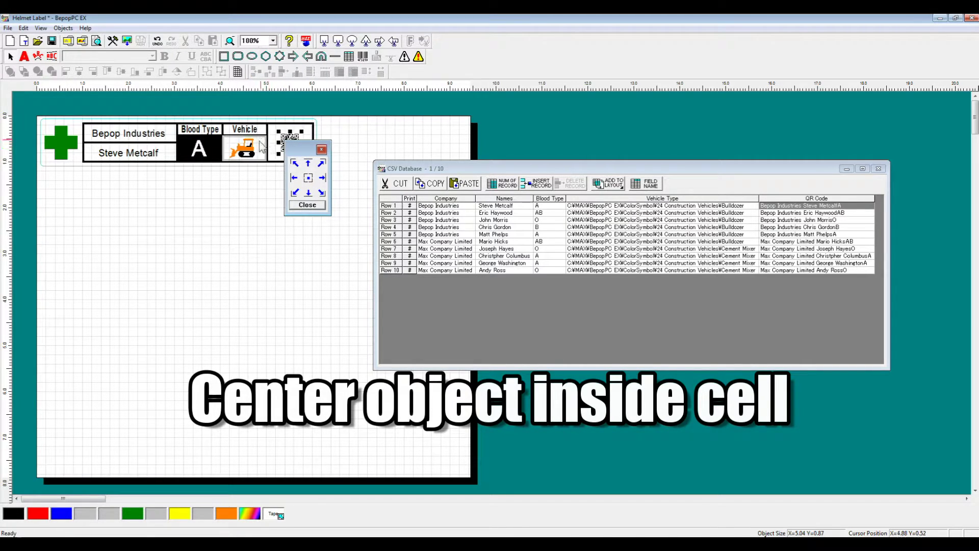
left_click(307, 177)
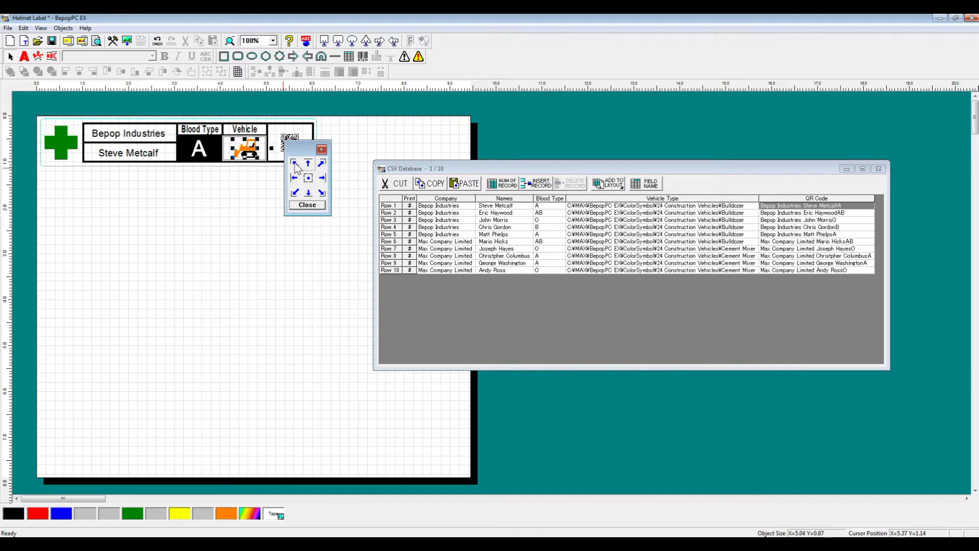
- Centre the blood type A, the name text and Bepop Industries within their cells
left_click(236, 130)
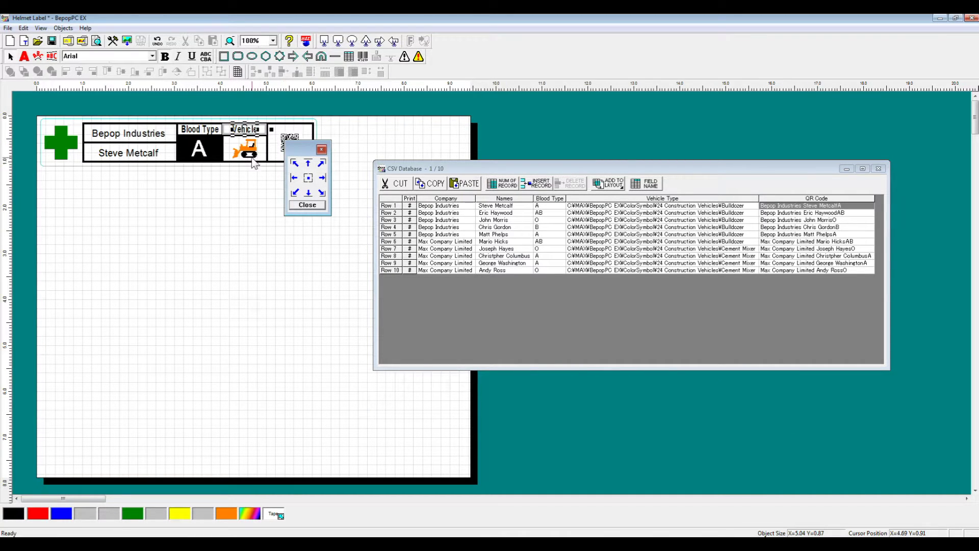
left_click(209, 148)
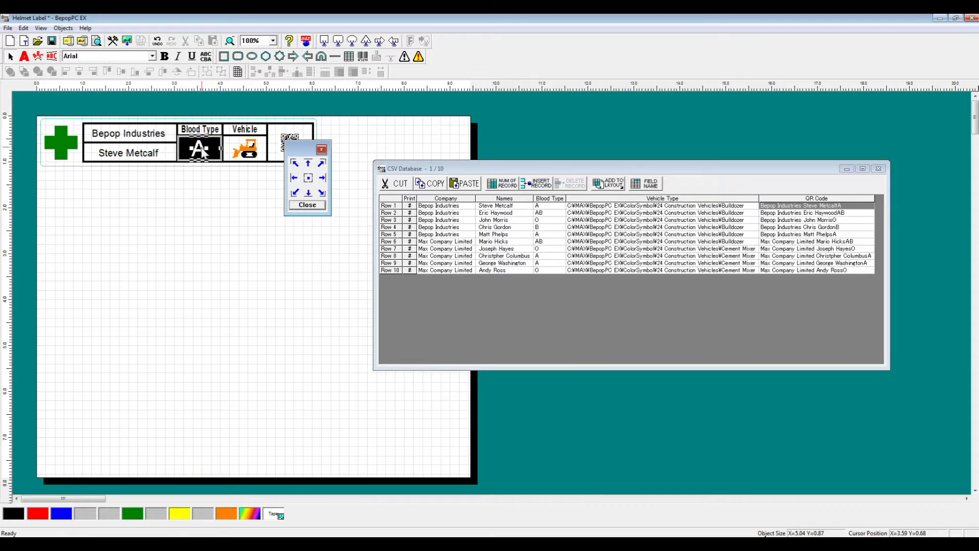
left_click(307, 177)
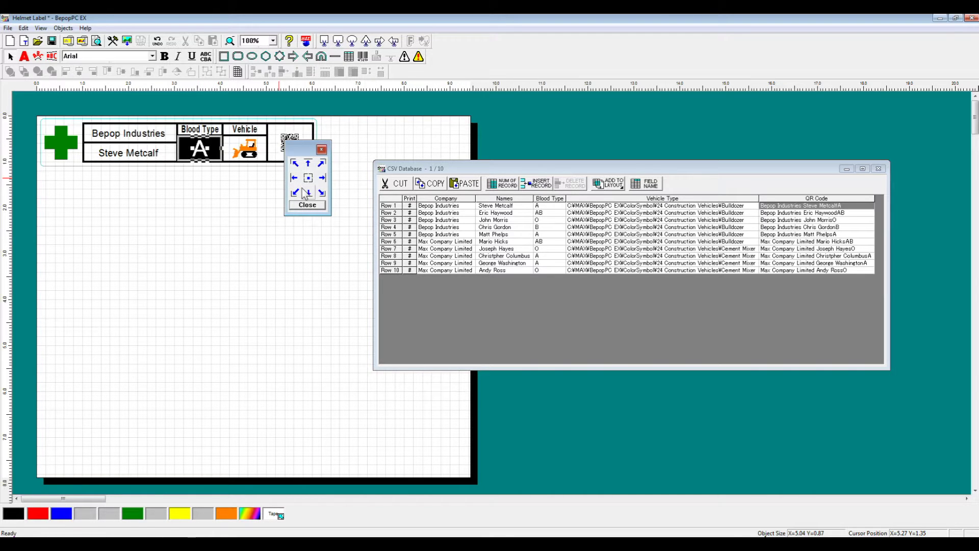
left_click(172, 156)
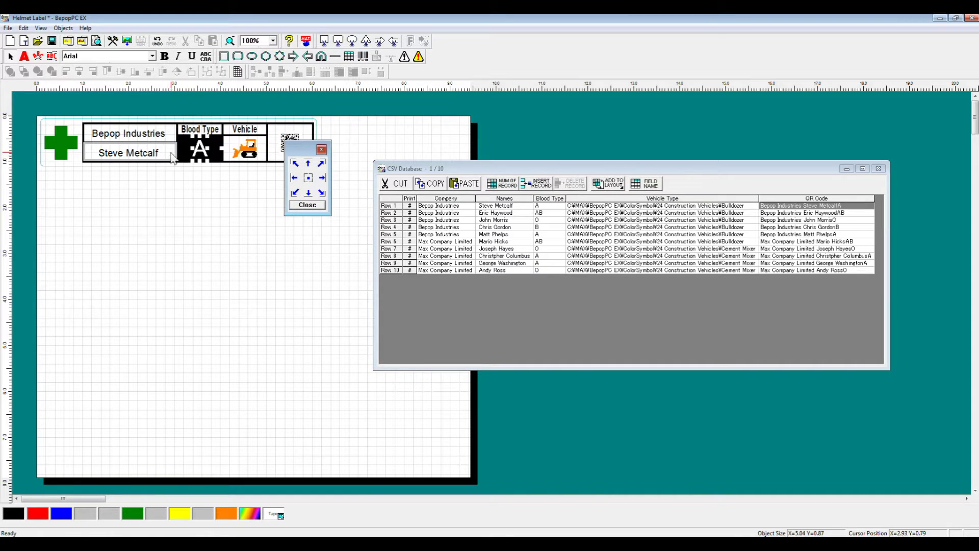
left_click(308, 179)
left_click(139, 137)
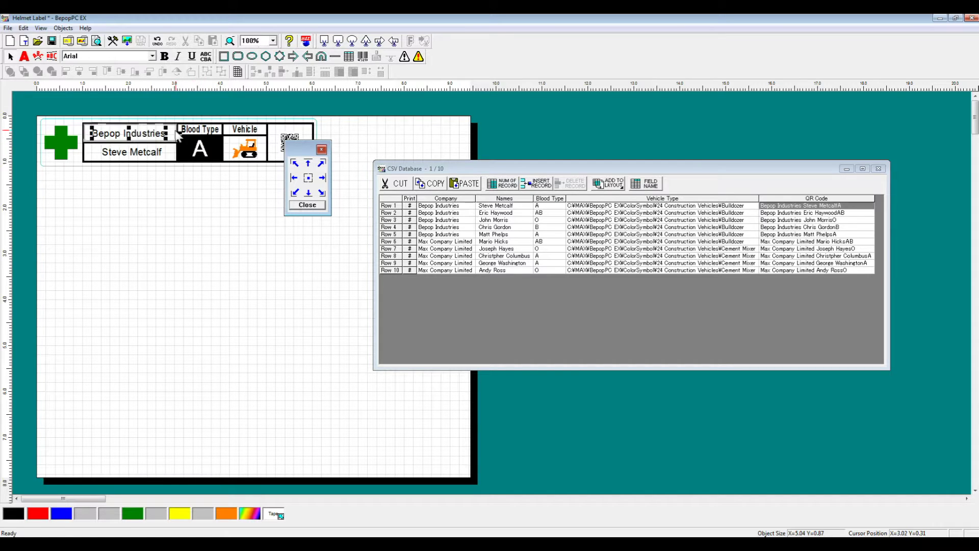
left_click(308, 177)
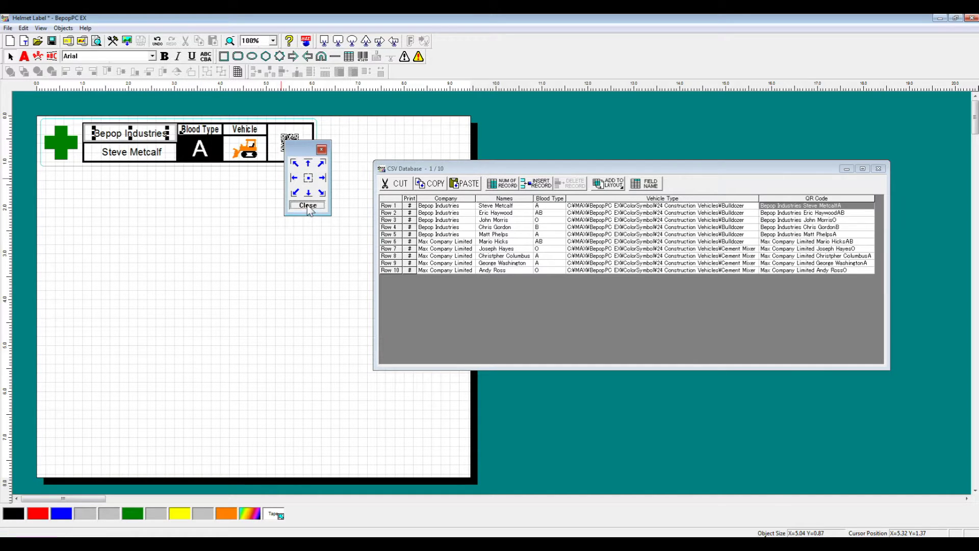
left_click(309, 206)
left_click(125, 170)
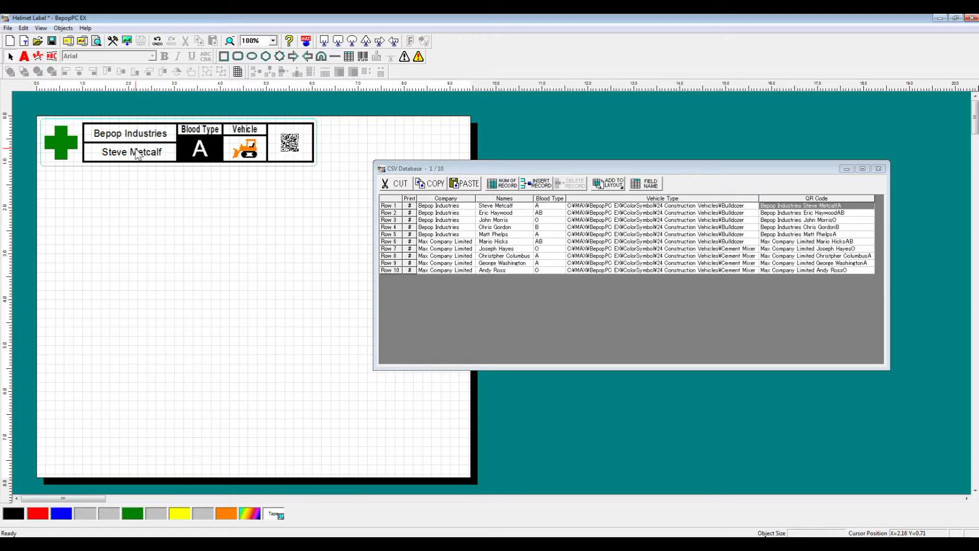
- Make the Names and Blood Type text boxes fixed-size with centred text
left_click(136, 155)
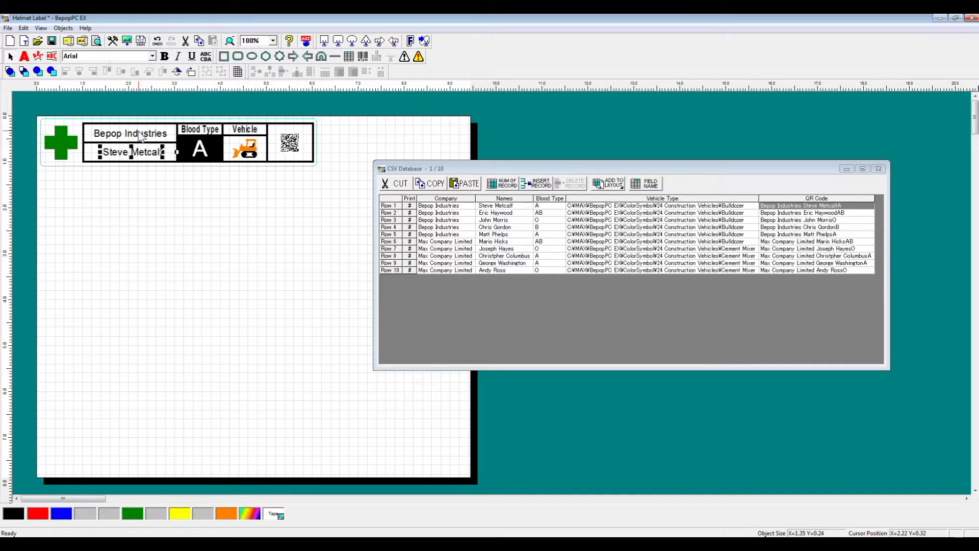
left_click(140, 136, "shift")
left_click(203, 156, "shift")
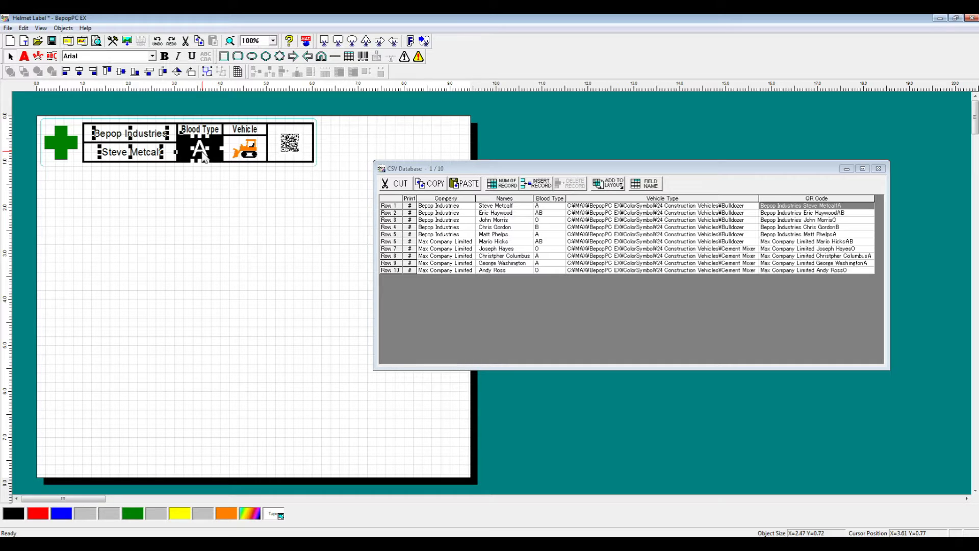
double_click(137, 156)
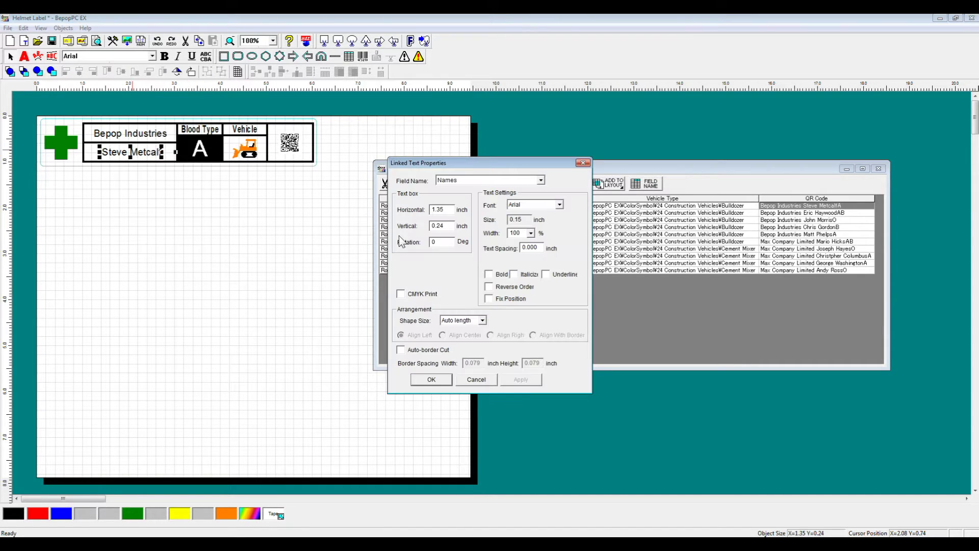
left_click(474, 321)
left_click(461, 335)
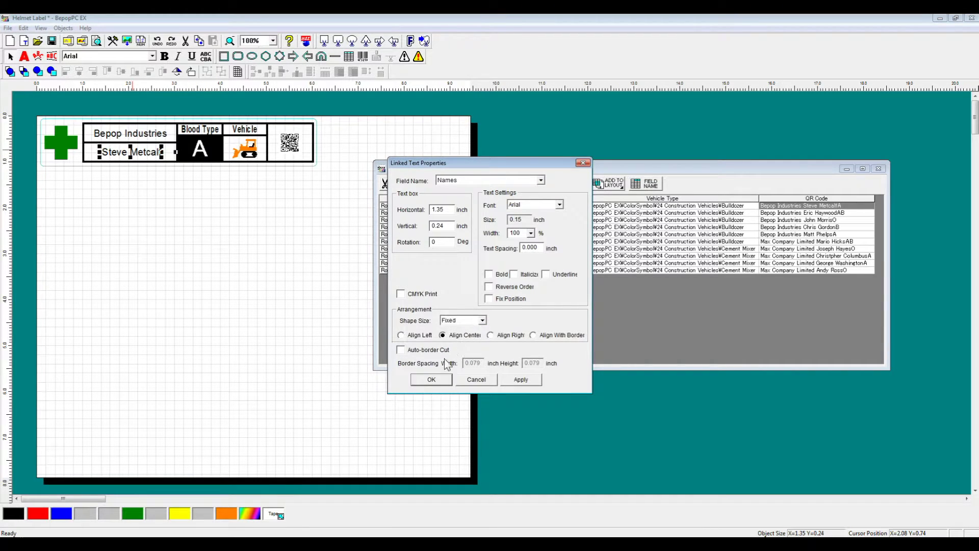
left_click(439, 380)
left_click(200, 150)
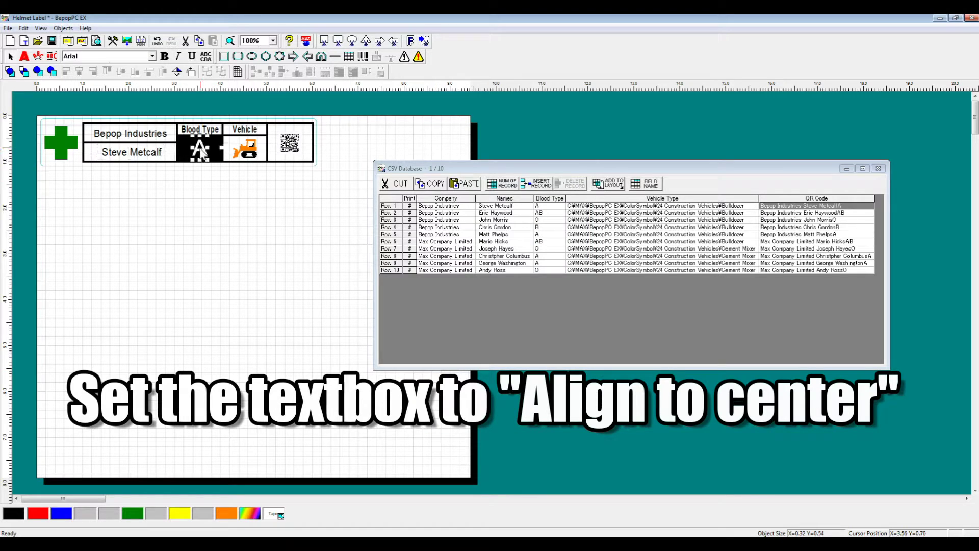
double_click(201, 151)
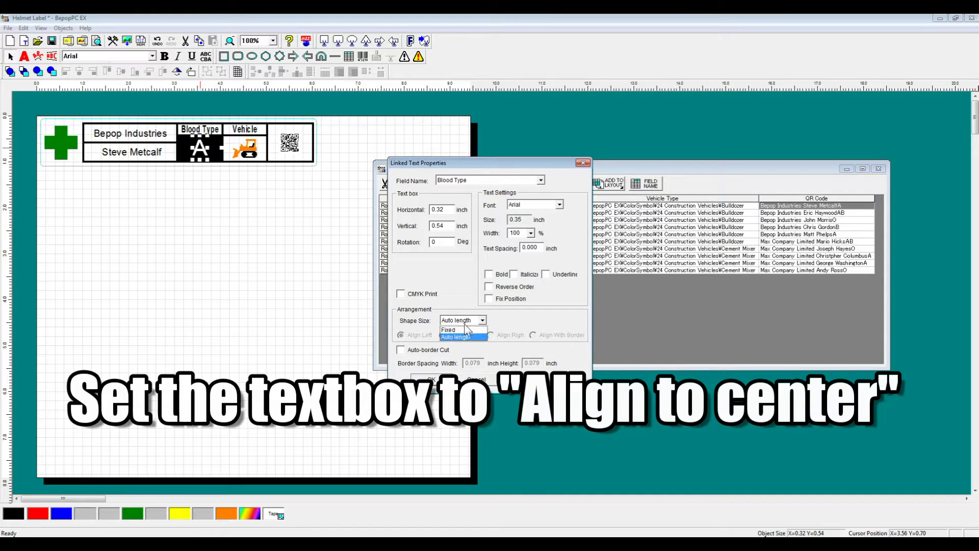
left_click(450, 330)
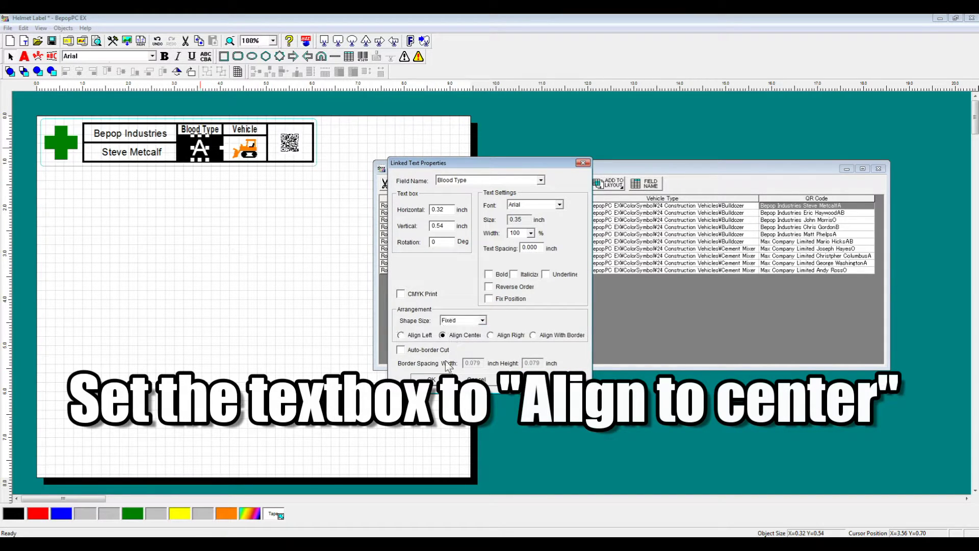
left_click(432, 380)
- Make the Company text box fixed-size with its text centred
left_click(121, 133)
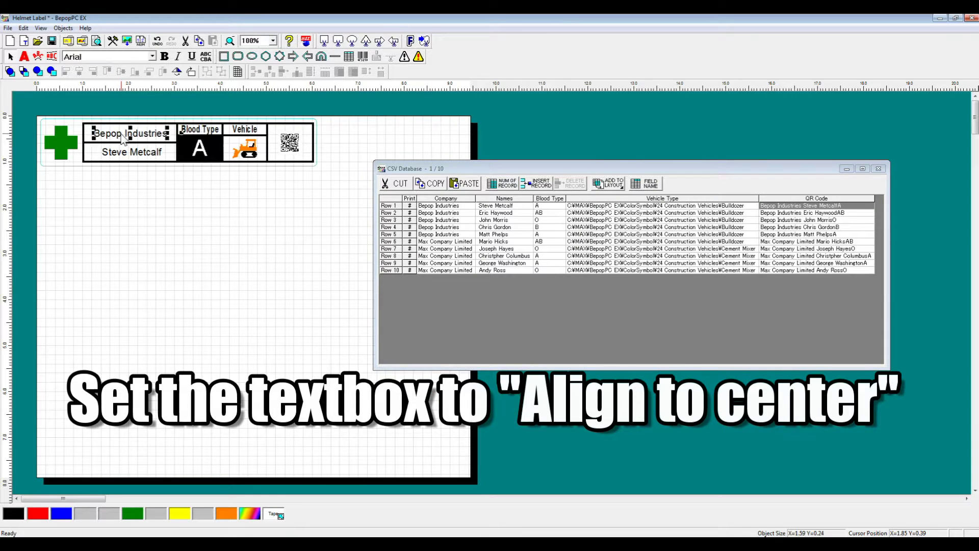
double_click(121, 134)
left_click(482, 320)
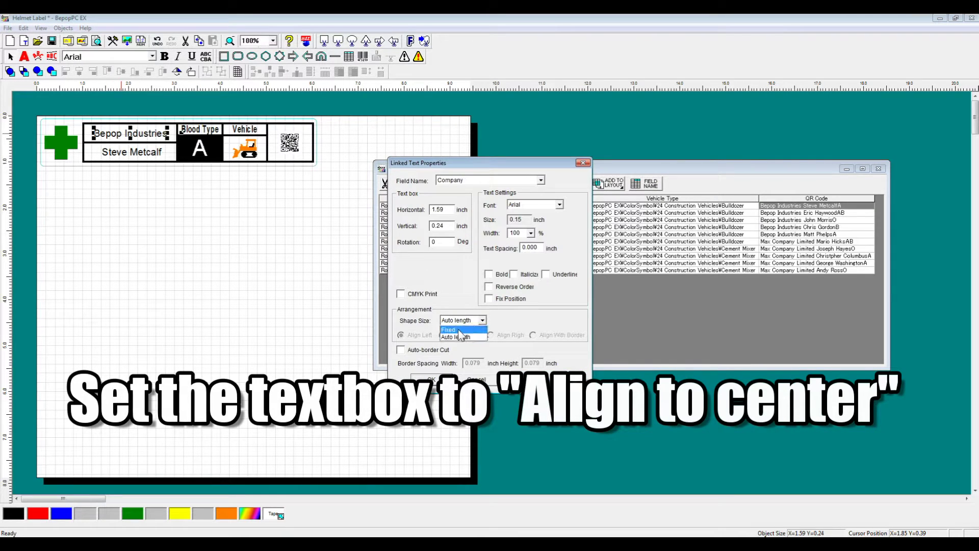
left_click(450, 330)
left_click(432, 379)
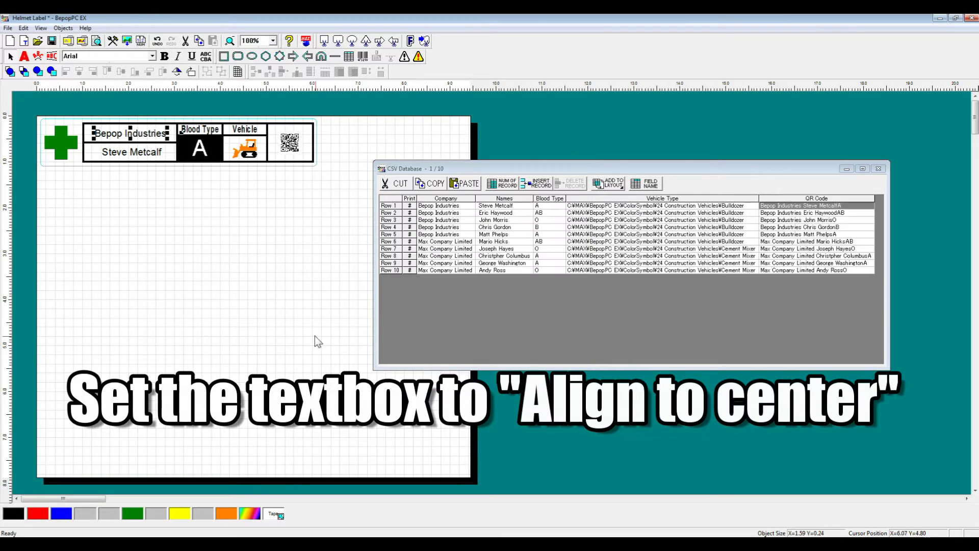
left_click(307, 325)
- Widen the Bepop Industries and name text boxes across their cells
left_click(129, 137)
left_click_drag(95, 135, 85, 135)
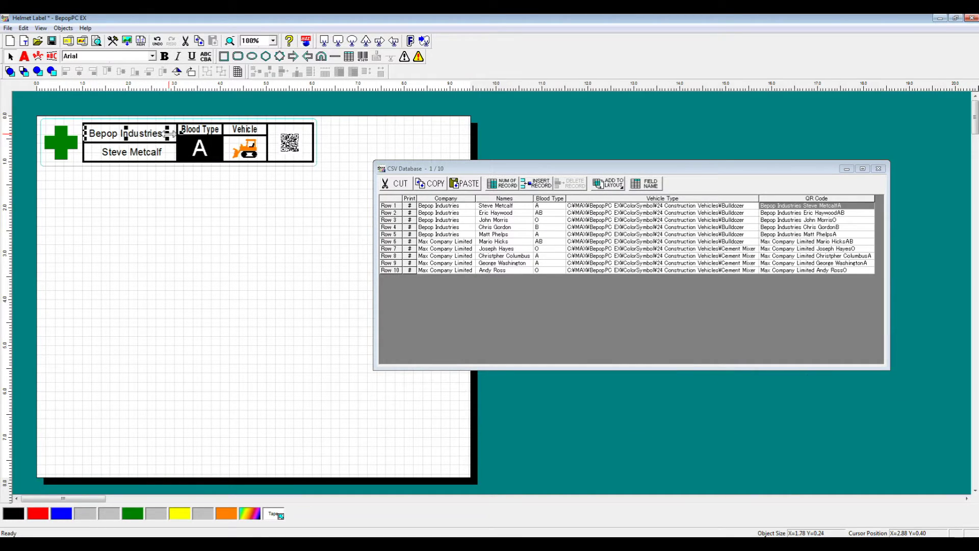
left_click_drag(167, 134, 221, 148)
left_click(189, 148)
left_click(140, 153)
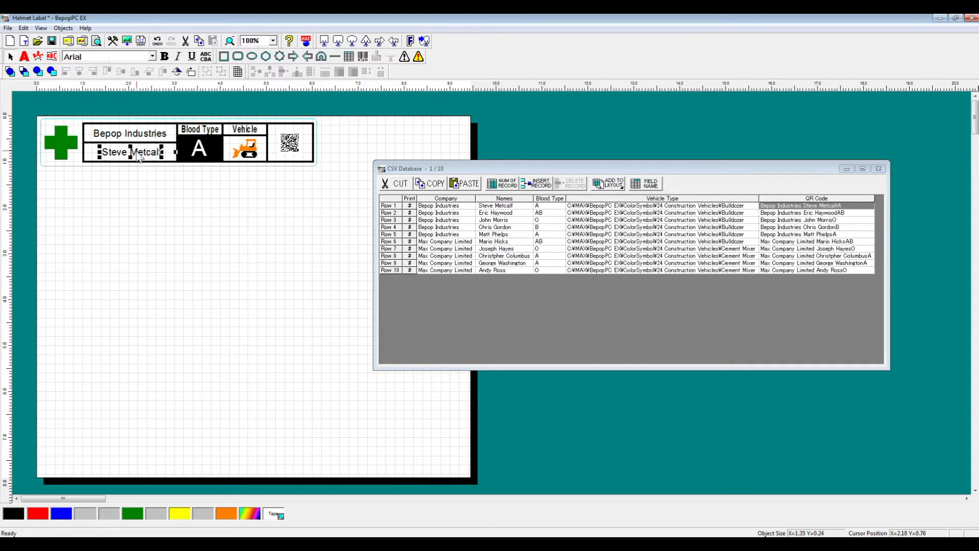
left_click_drag(98, 152, 89, 153)
left_click_drag(163, 151, 172, 151)
left_click(158, 199)
- Set the Bepop Industries, name and blood type A linked texts to bold together
left_click(198, 157)
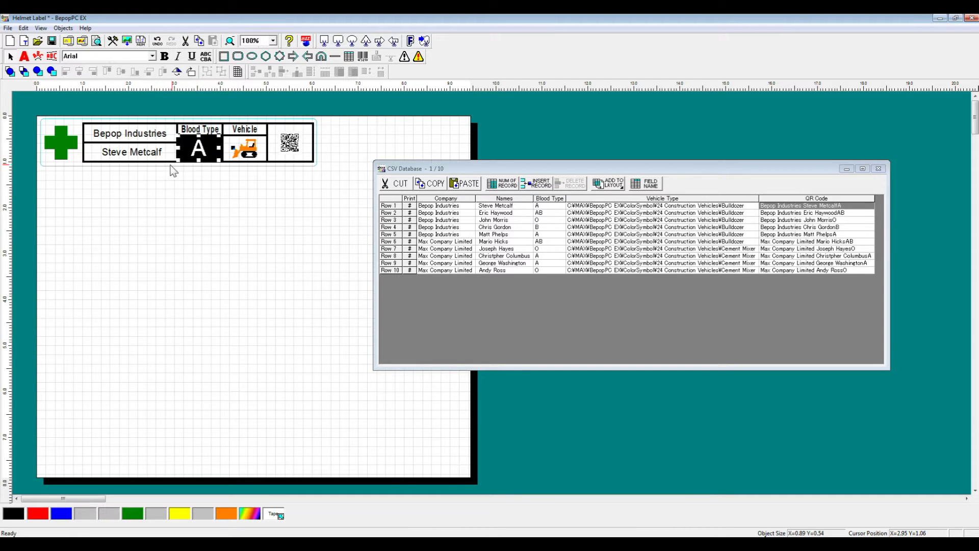
left_click(136, 153, "shift")
left_click(145, 137, "shift")
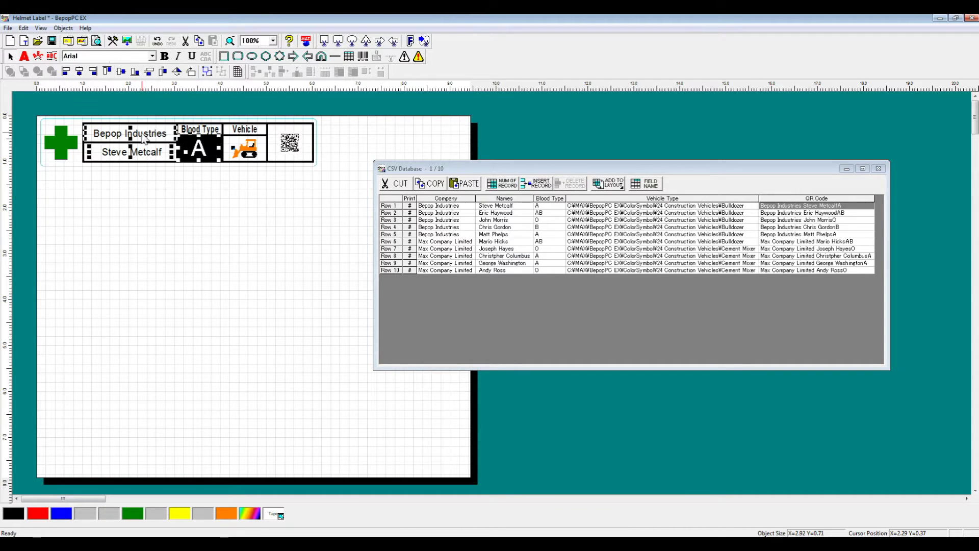
right_click(144, 137)
left_click(169, 188)
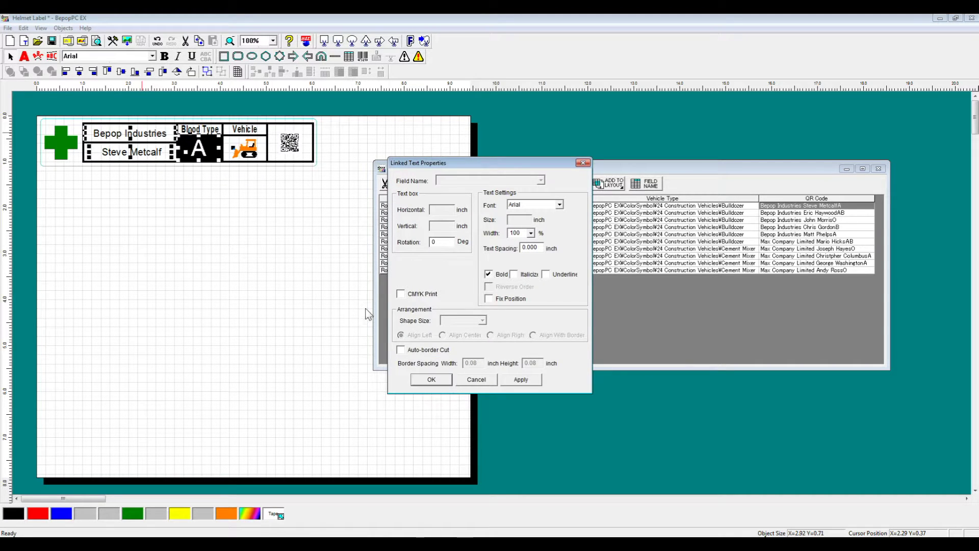
left_click(432, 379)
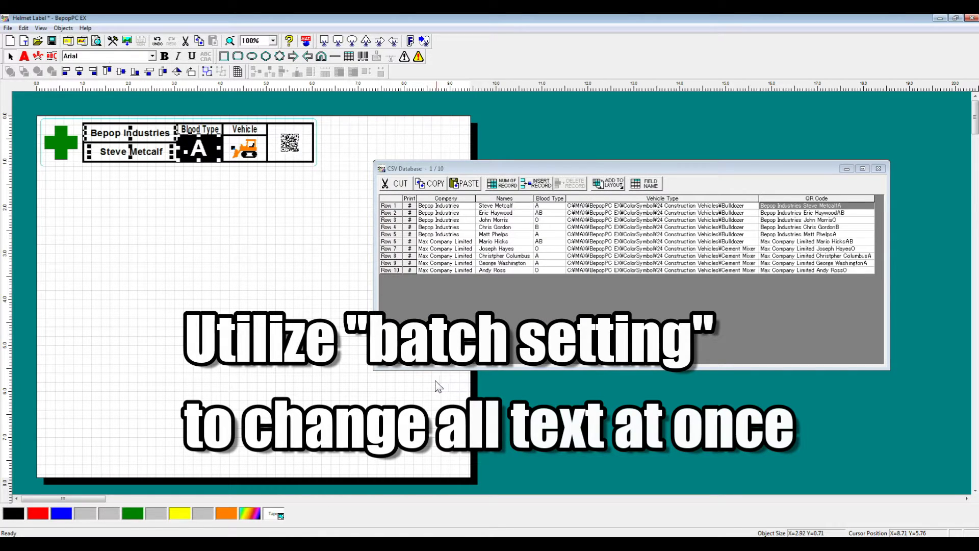
left_click(184, 240)
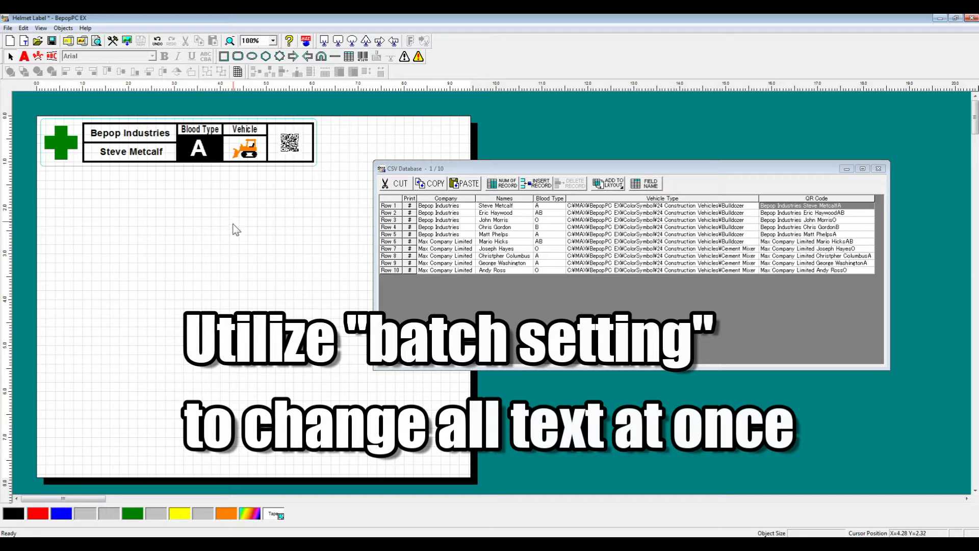
- Step through the CSV records with the arrow keys, ending on Row 10's Max Company Limited record
left_click(387, 206)
key("Down")
key("Down")
key("Down")
key("Down")
key("Down")
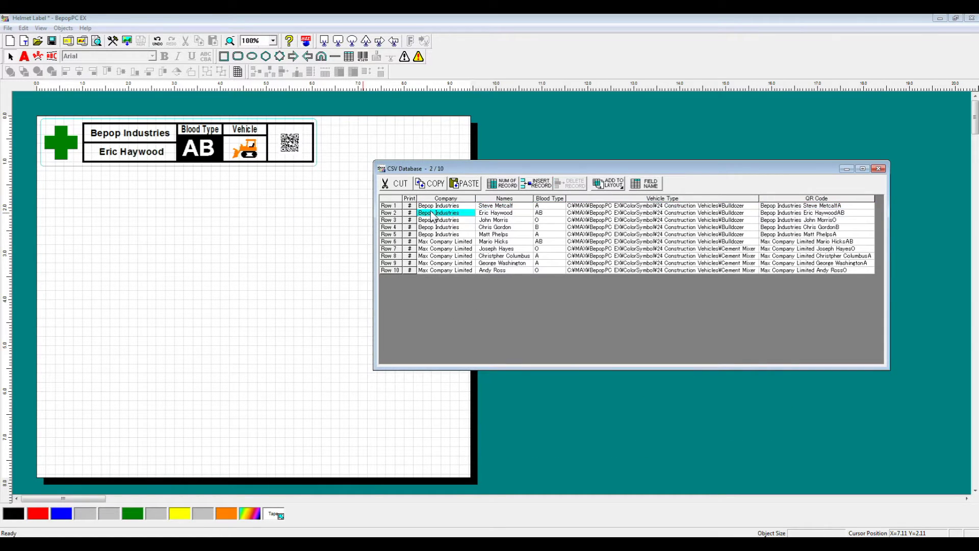
key("Down")
key("Down")
key("Down")
key("Down")
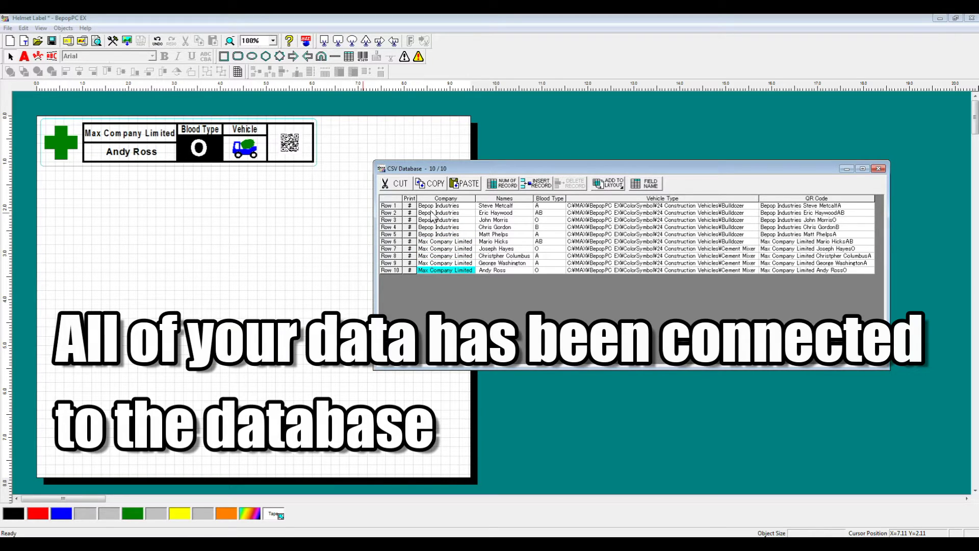
key("Up")
key("Up")
key("Up")
key("Up")
key("Up")
key("Up")
key("Up")
key("Up")
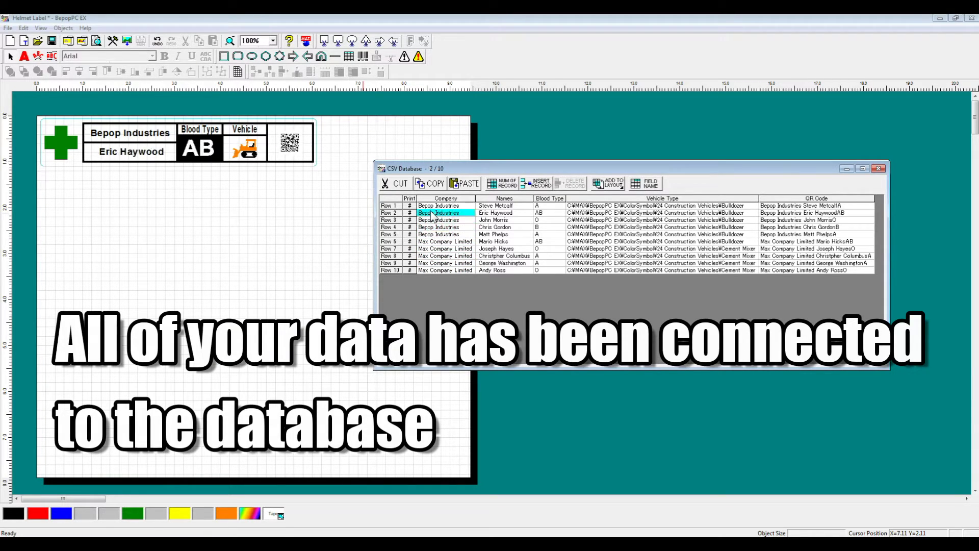
key("Up")
key("Down")
key("Down")
key("Down")
key("Down")
key("Down")
key("Down")
key("Down")
key("Down")
key("Down")
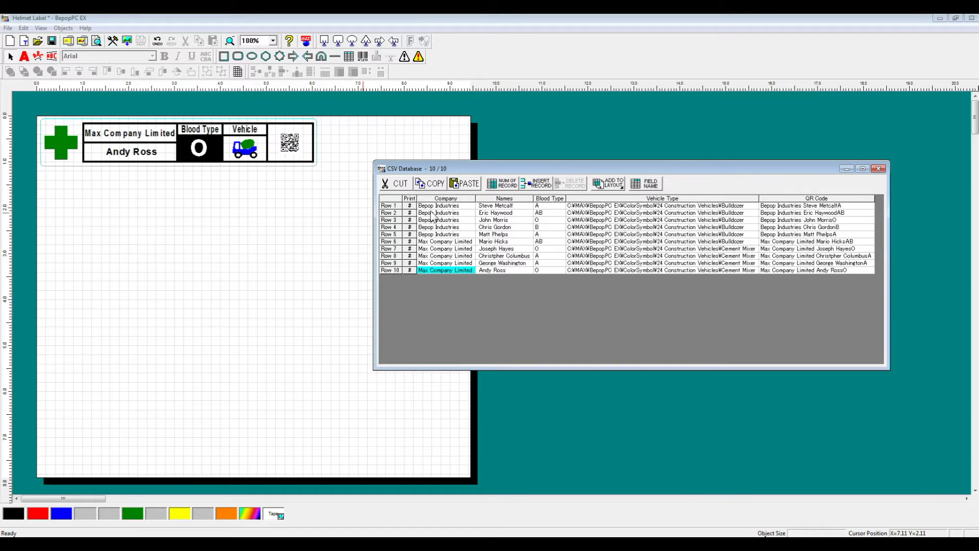
left_click_drag(457, 169, 463, 120)
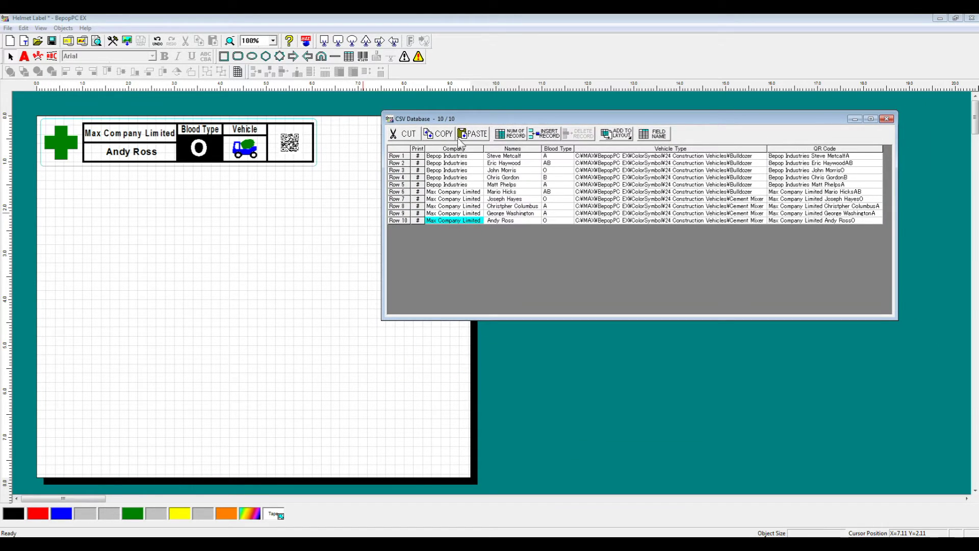
- Clear the Print marks on rows 1, 4, 7 and 9
left_click(418, 156)
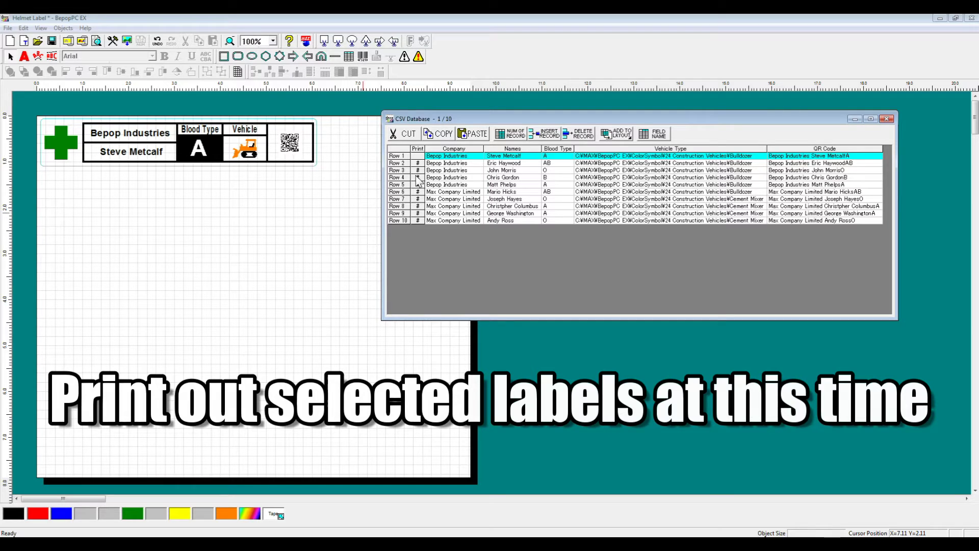
left_click(418, 178)
left_click(418, 199)
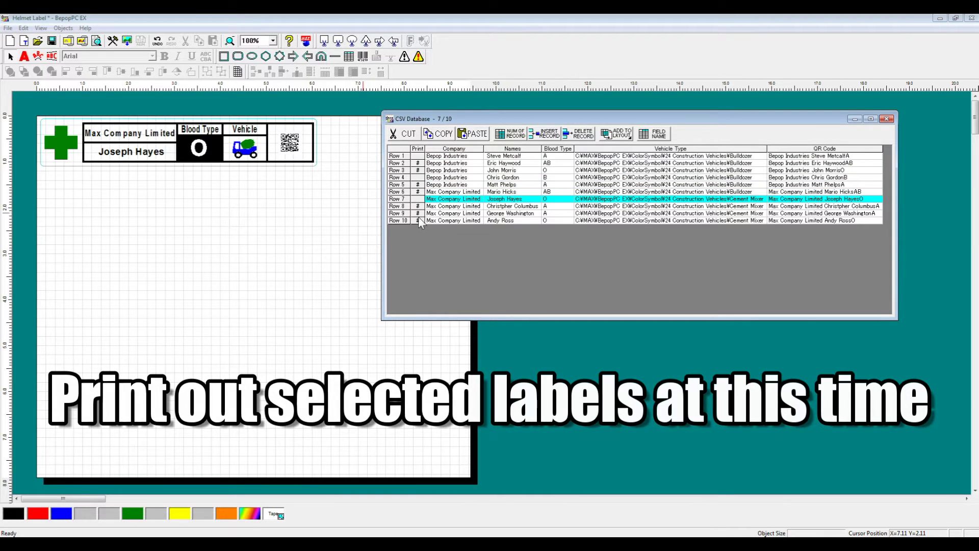
left_click(418, 213)
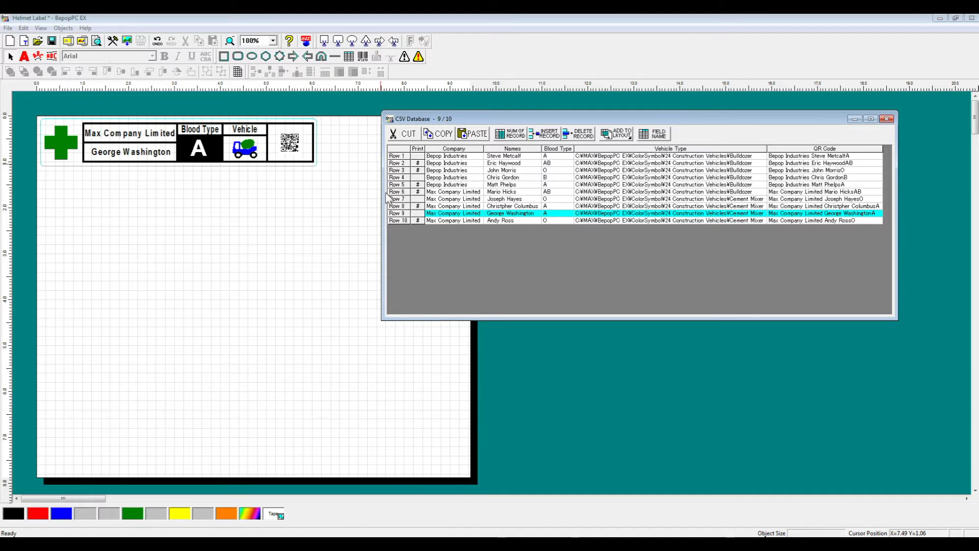
- Change row 4's company to Max Company Limited, then show row 7 on the label
left_click(440, 178)
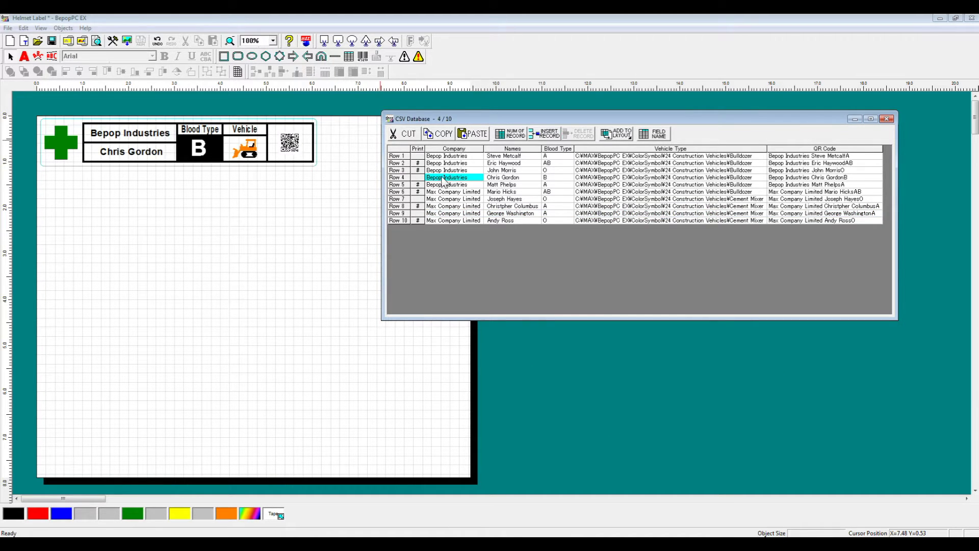
double_click(471, 177)
left_click(478, 178)
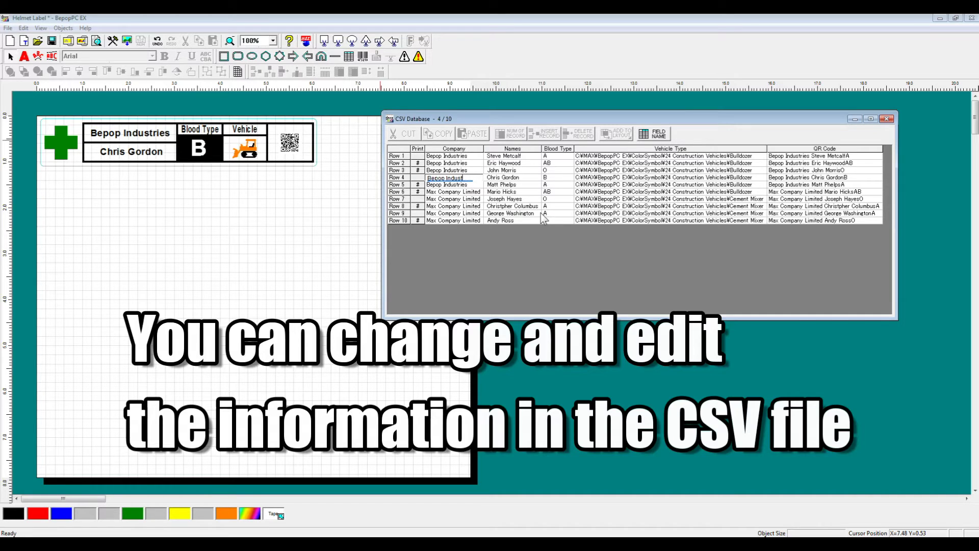
key("BackSpace")
key("BackSpace")
key("BackSpace")
key("BackSpace")
key("BackSpace")
key("BackSpace")
key("BackSpace")
key("BackSpace")
key("BackSpace")
key("BackSpace")
key("BackSpace")
key("BackSpace")
type("Max Company")
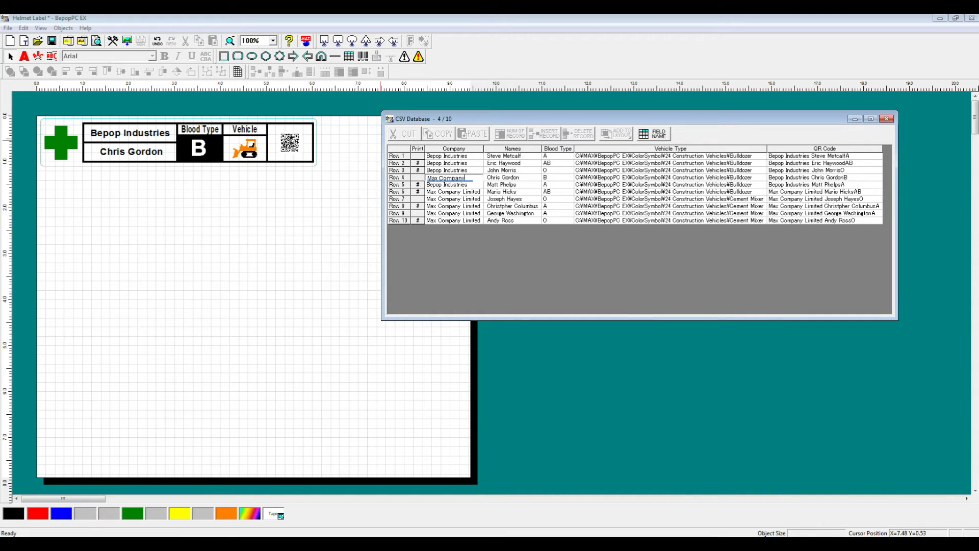
type("ited")
key("Return")
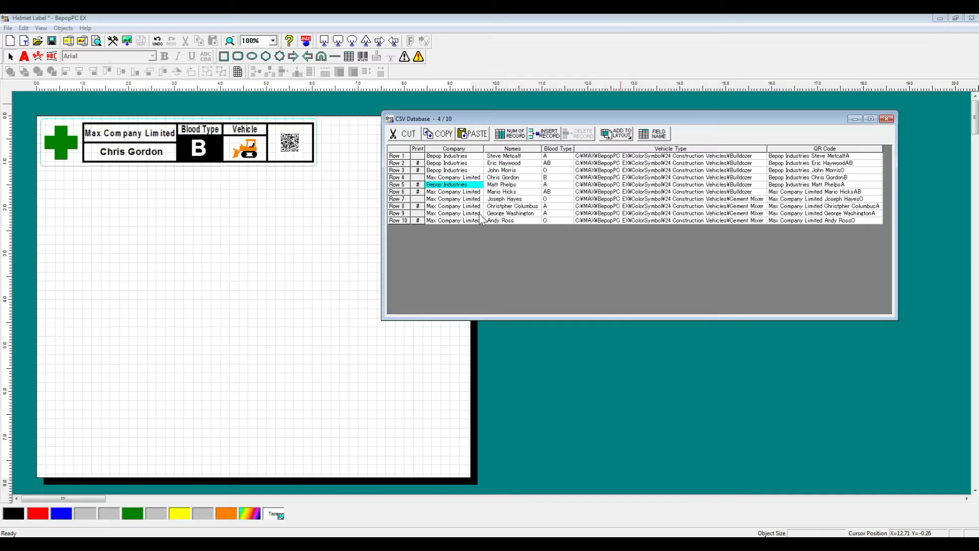
left_click(549, 200)
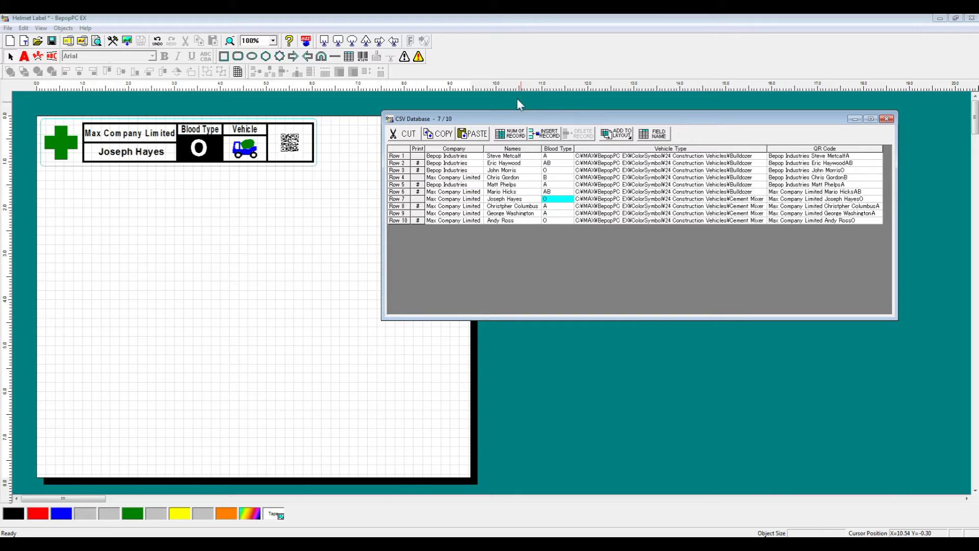
left_click(344, 161)
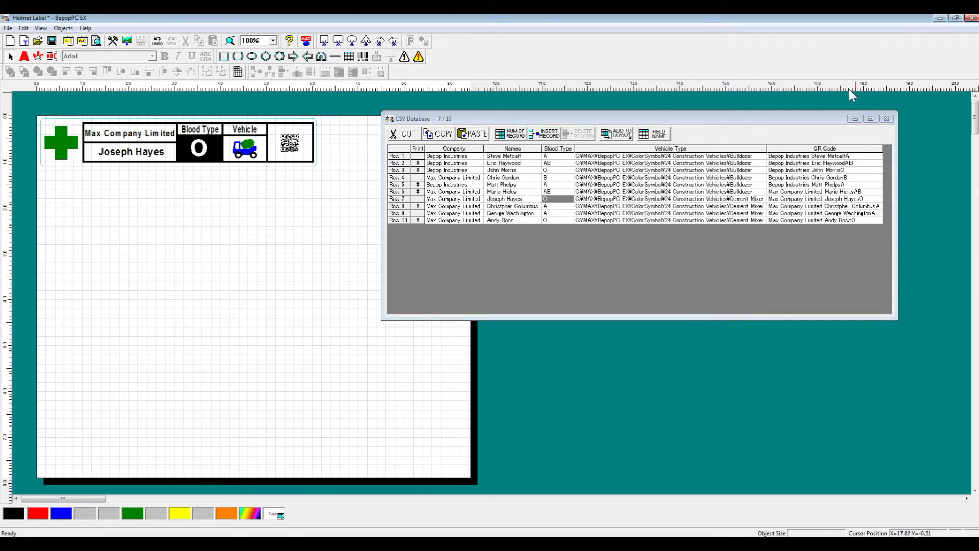
- Hide the CSV window and group all the label's objects
left_click(853, 123)
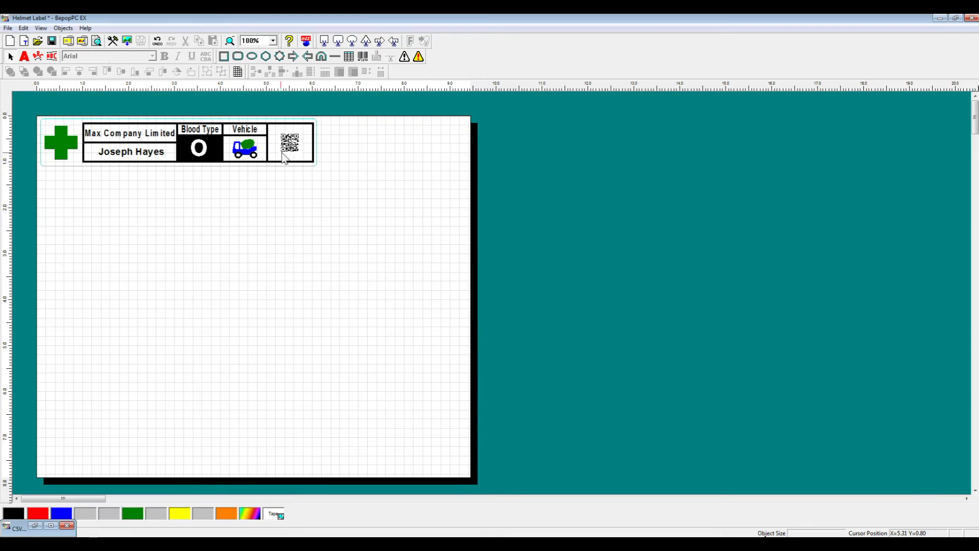
key("ctrl+a")
left_click(209, 71)
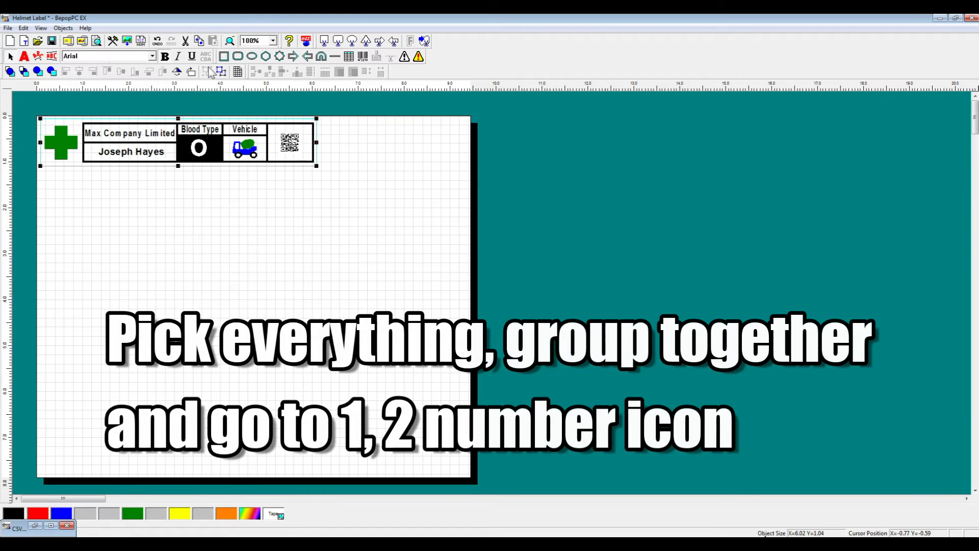
- Auto-copy the label from the print-marked CSV rows at 0.02-inch spacing
left_click(140, 45)
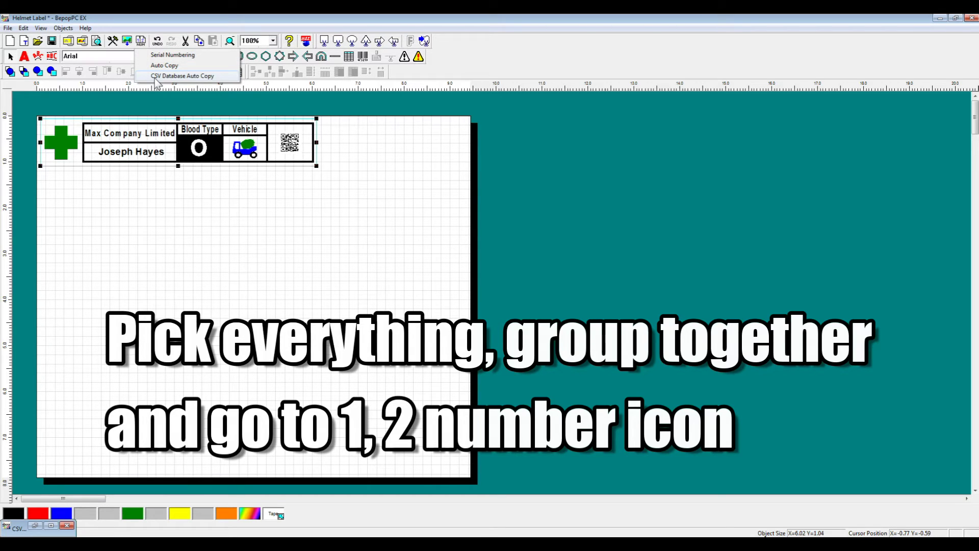
left_click(182, 76)
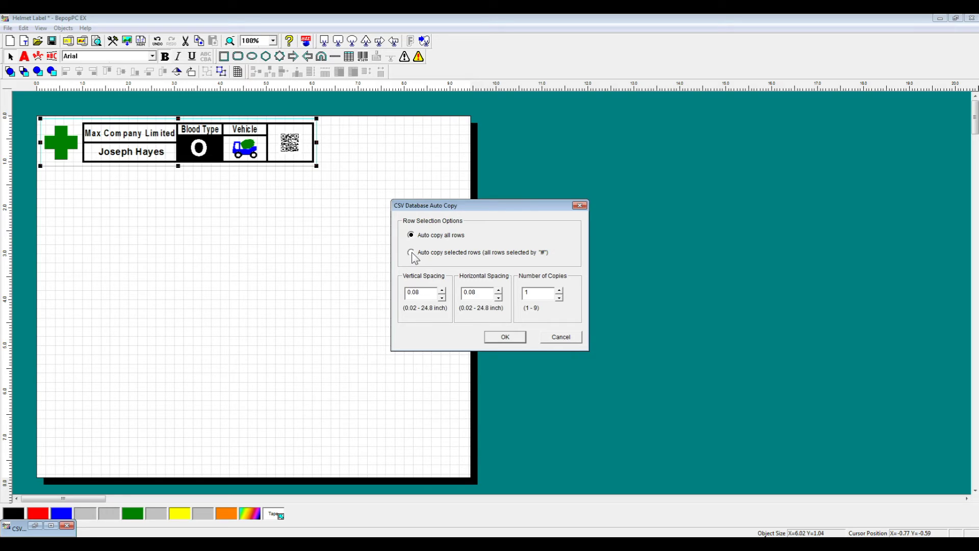
left_click(411, 252)
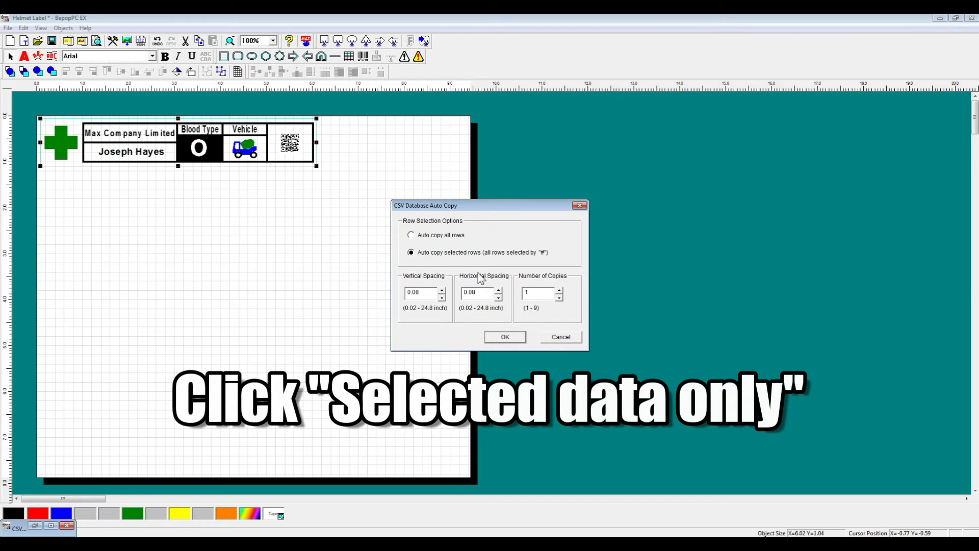
left_click(442, 298)
left_click(442, 297)
left_click(442, 298)
left_click(442, 298)
left_click(499, 298)
left_click(505, 336)
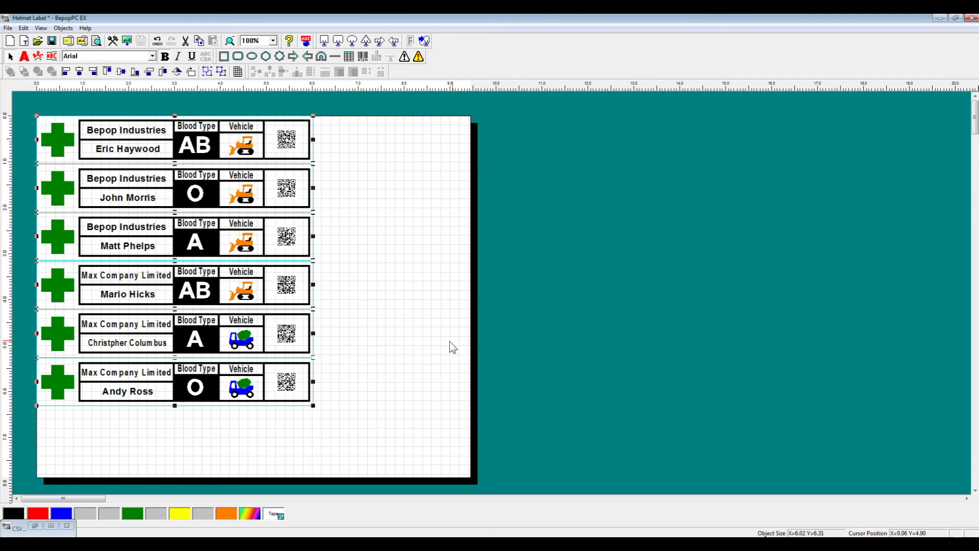
- Restore the minimized CSV Database window and move it beside the six labels
left_click(49, 526)
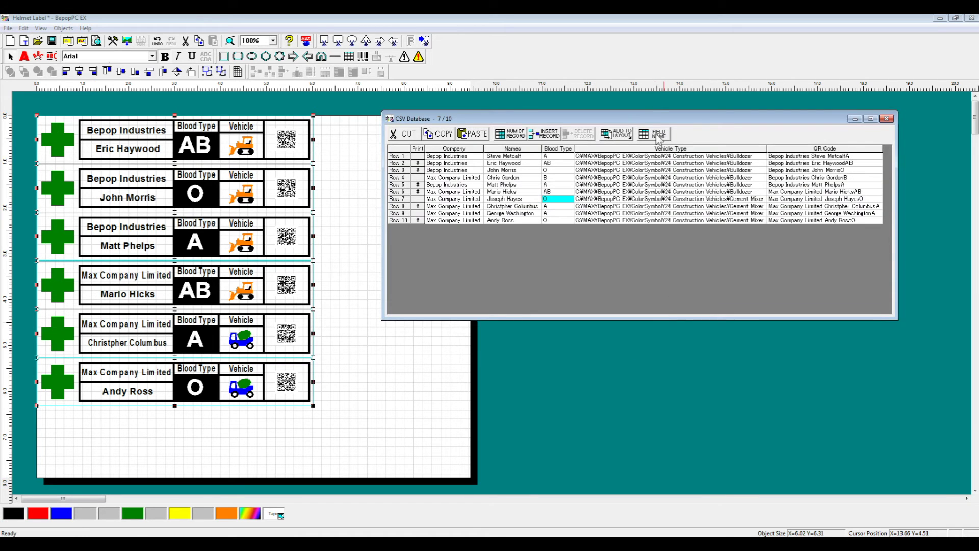
left_click_drag(646, 121, 595, 137)
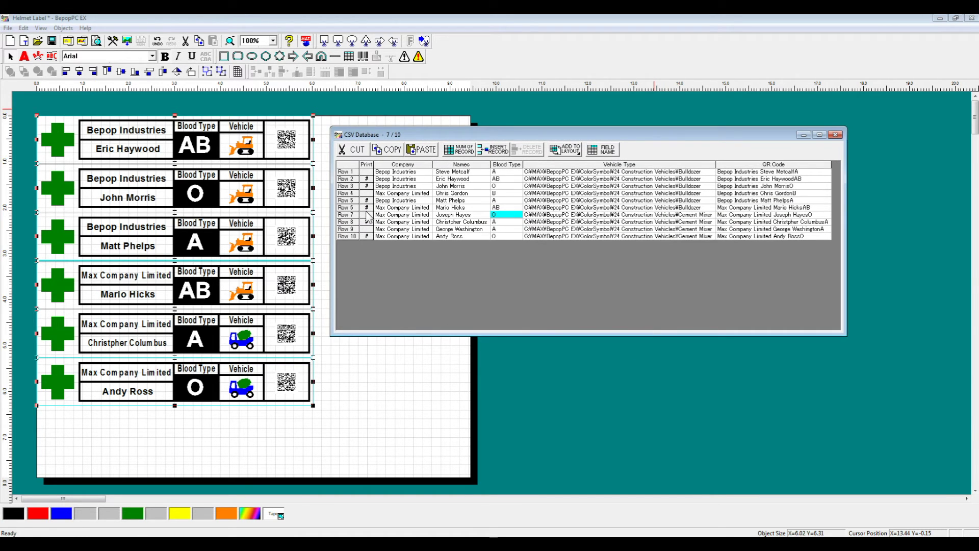